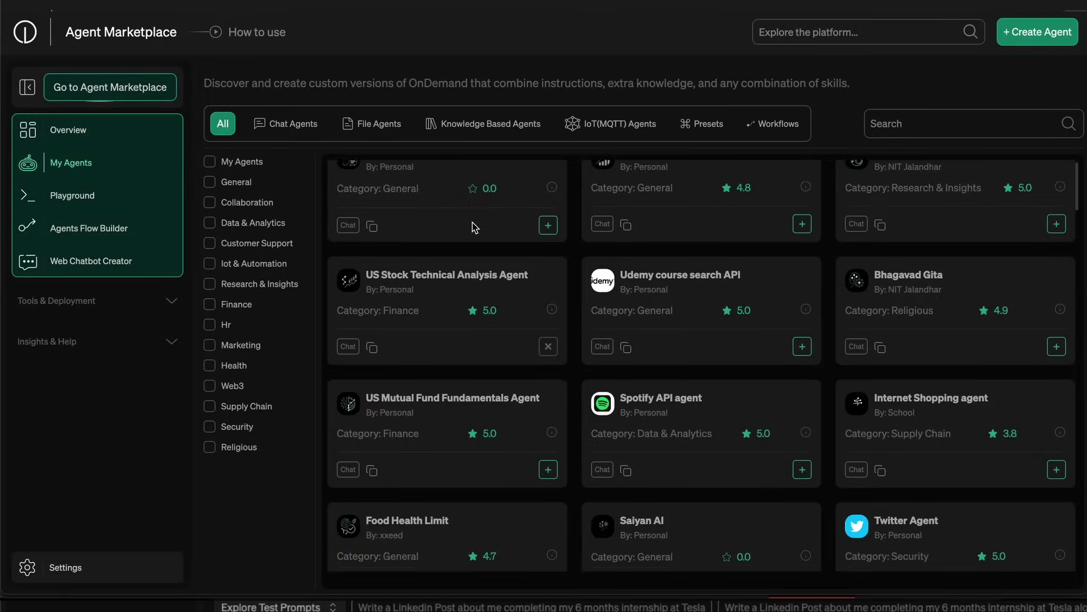
- Scroll down through the Agent Marketplace grid of agents
scroll(472, 222, down, 10)
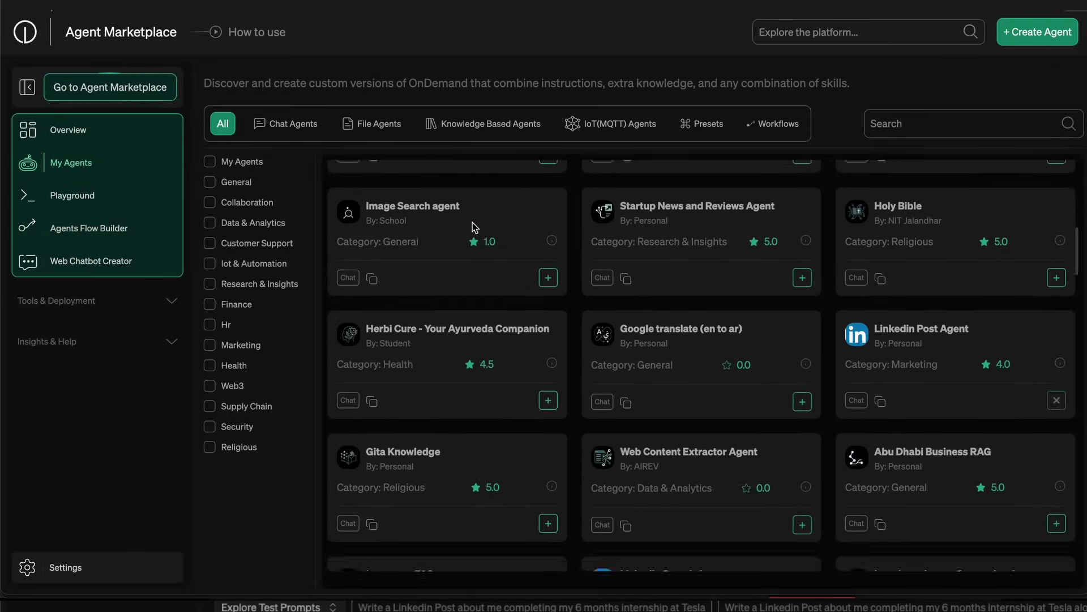
scroll(473, 222, down, 6)
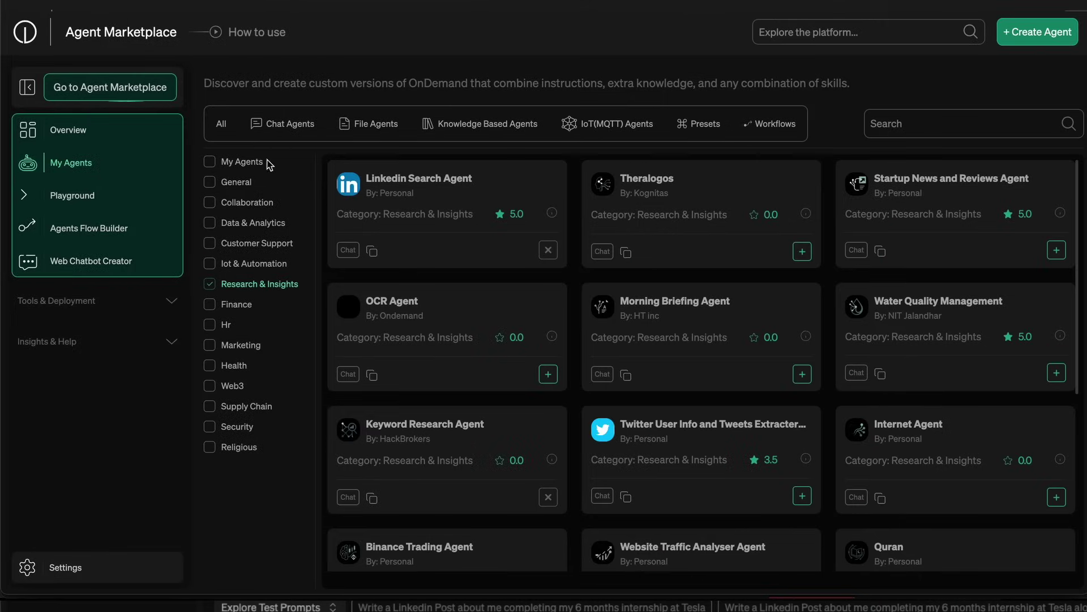
- Filter the marketplace by Research & Insights and expand the AI-coders LinkedIn post to full text
click(238, 182)
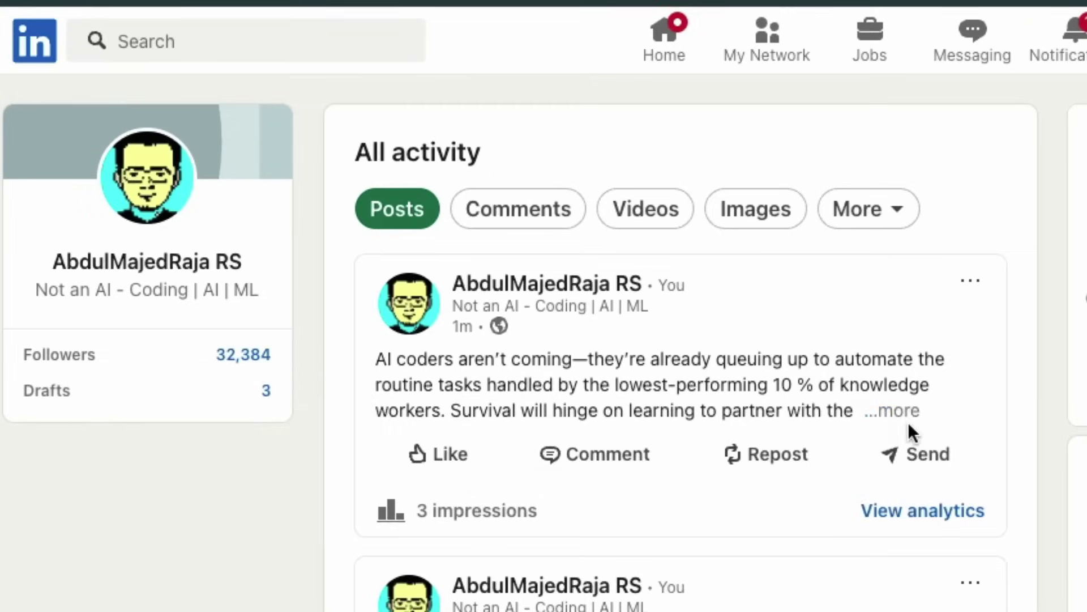
click(905, 411)
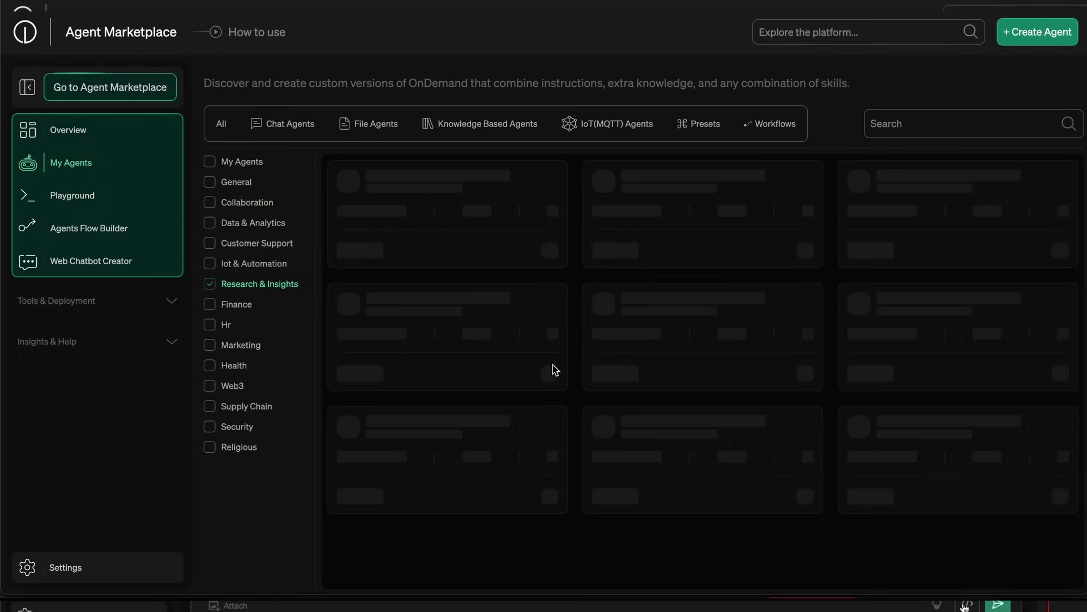
- Add the General category to the Agent Marketplace filter
scroll(553, 369, down, 6)
scroll(553, 369, up, 8)
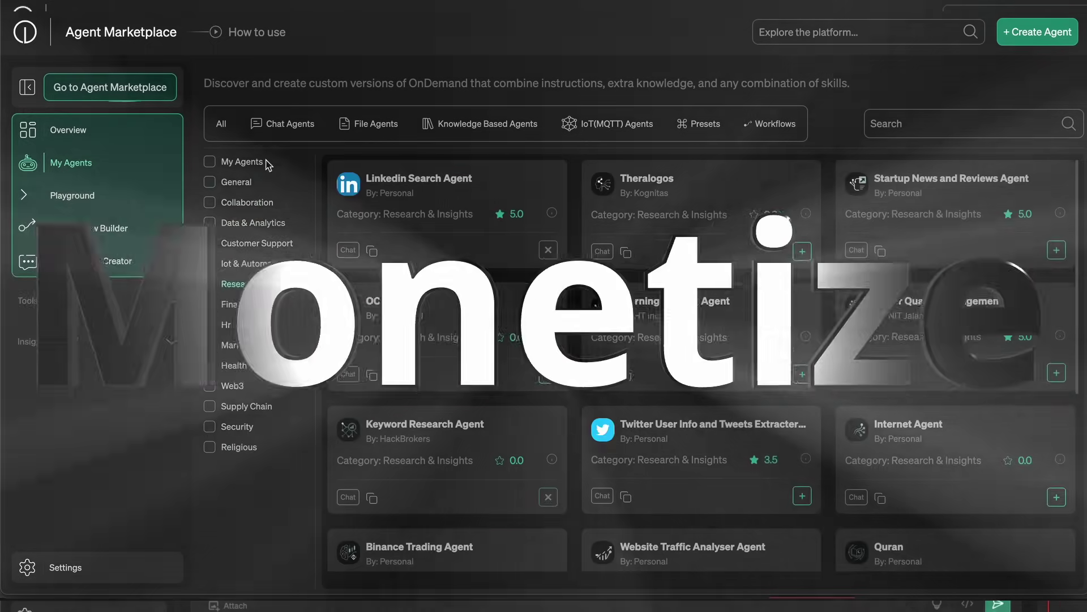
click(241, 182)
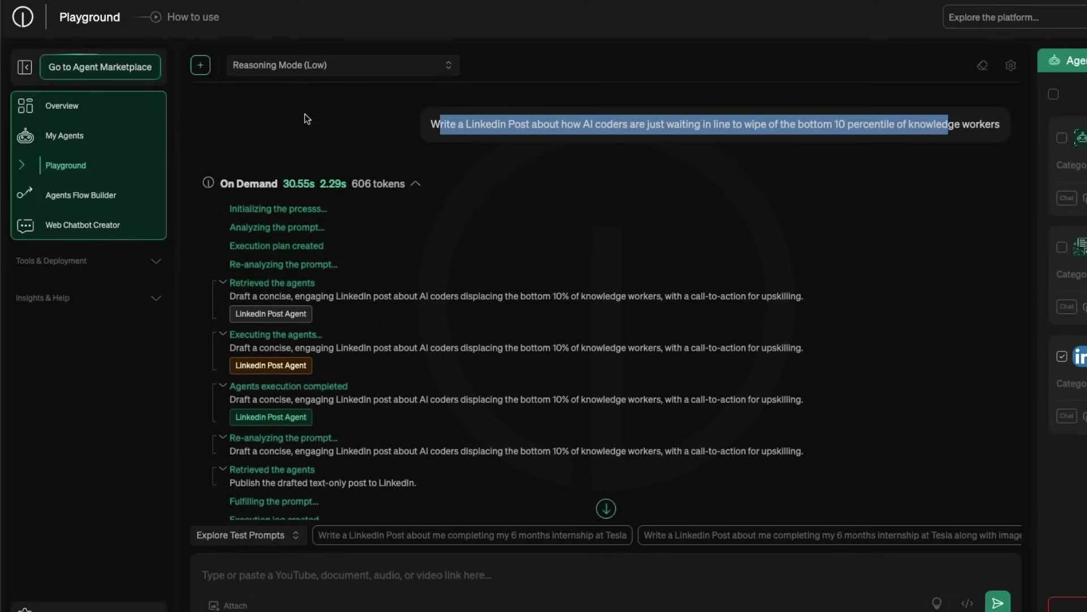
- Scroll the Playground to the generated post and bring the LinkedIn activity window alongside
click(533, 141)
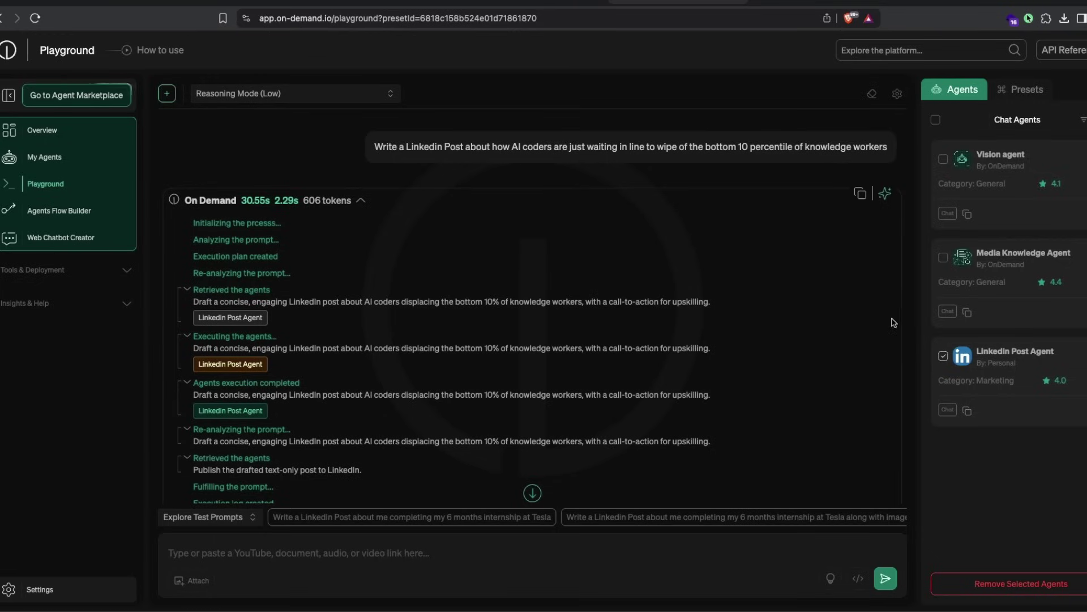
scroll(635, 412, down, 3)
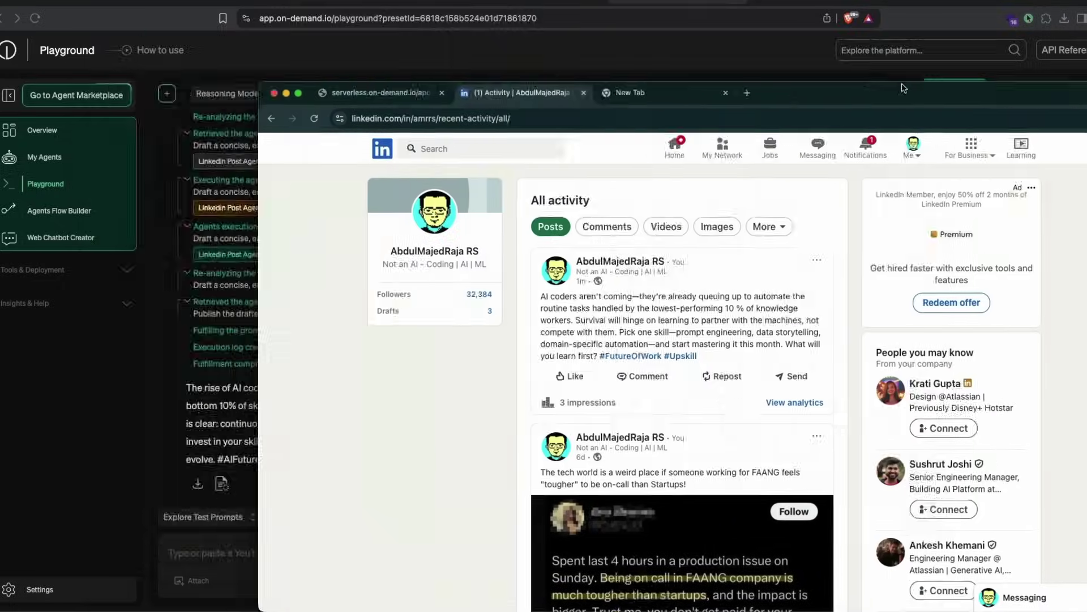
drag(954, 79, 735, 27)
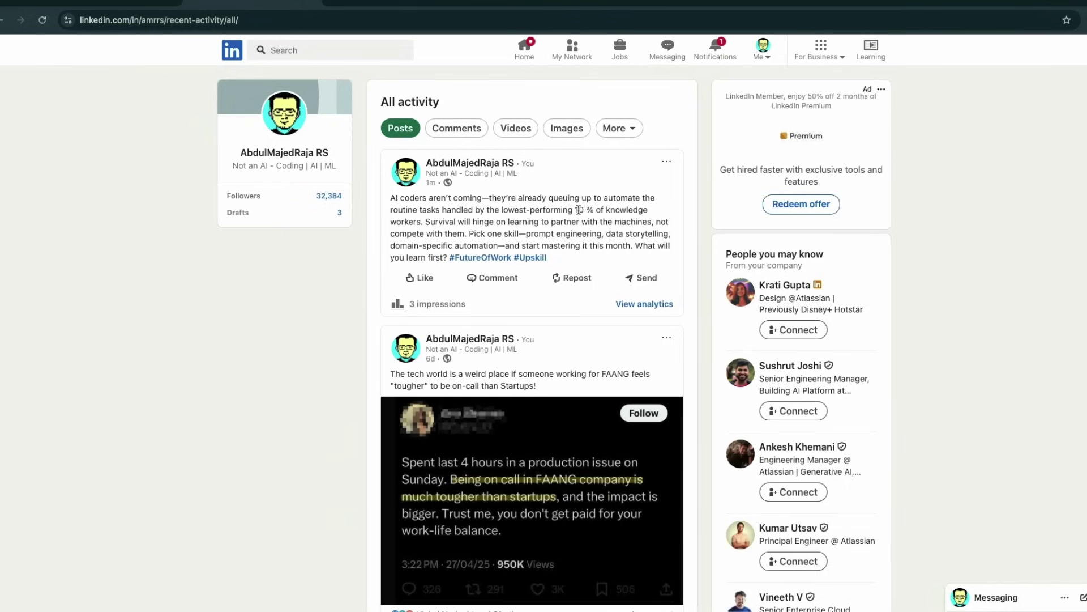
- Highlight the post's phrases about 10% of knowledge workers and partnering with machines
drag(576, 209, 651, 210)
click(652, 211)
drag(430, 222, 659, 220)
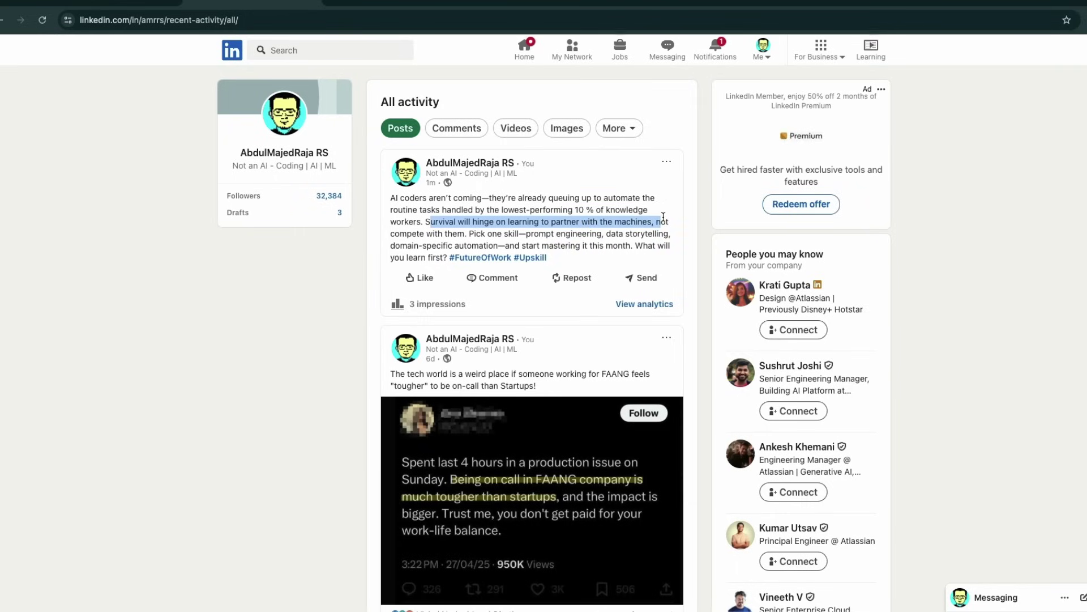
click(659, 220)
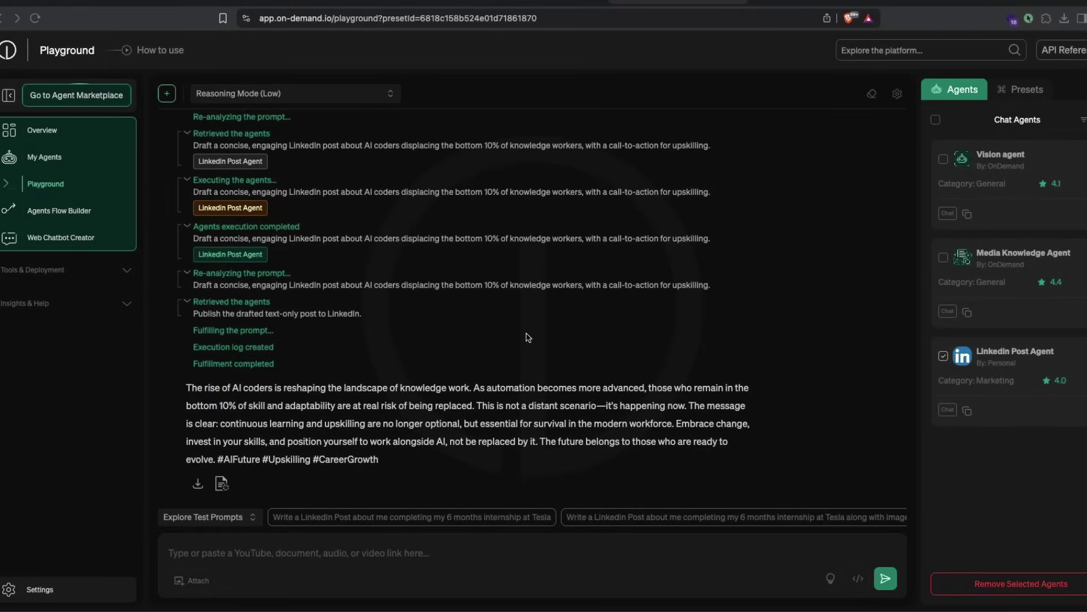
- Select the whole Playground prompt text, then go to the Agent Marketplace
scroll(550, 323, up, 3)
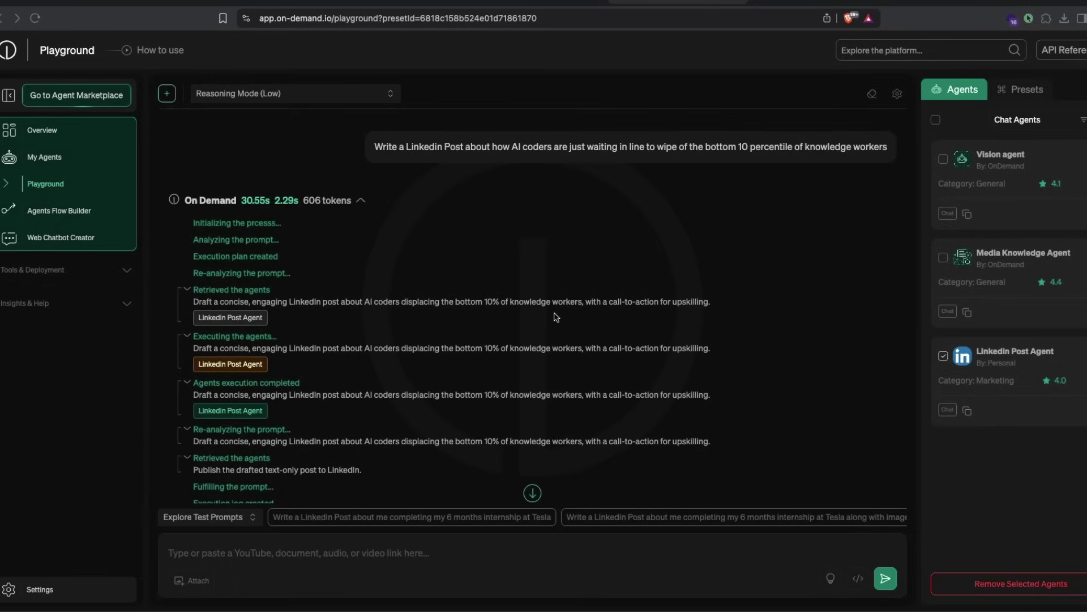
triple_click(529, 146)
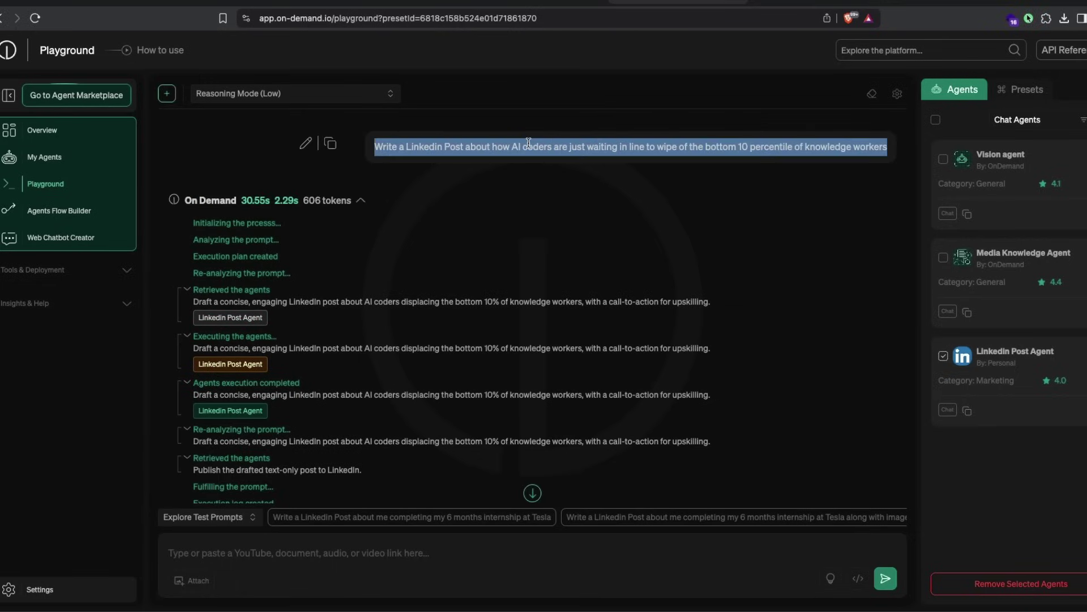
click(102, 100)
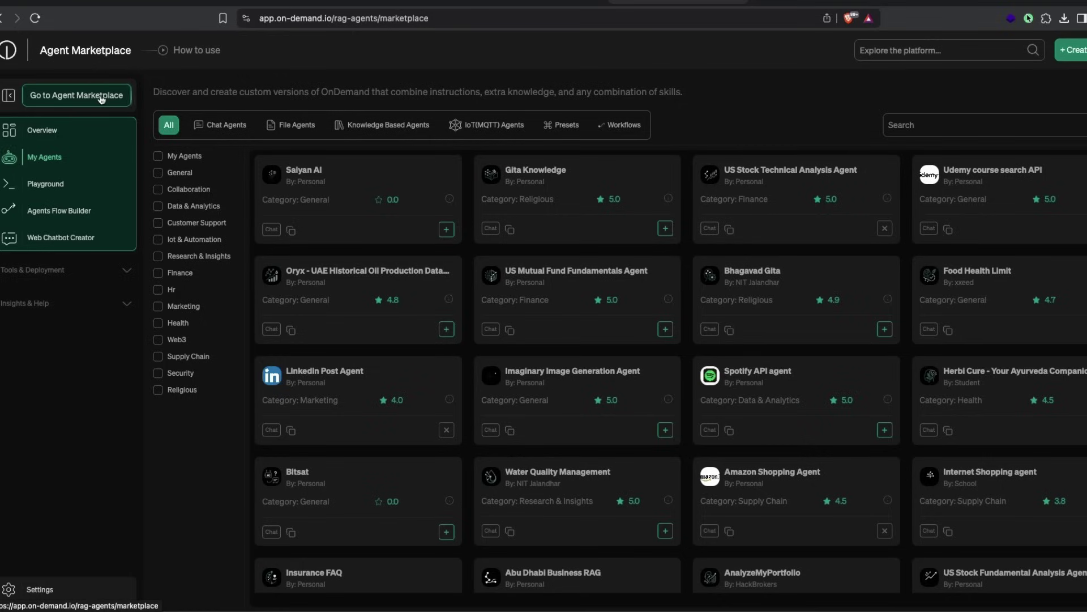
- Search the marketplace for 'linkedin' and review the Linkedin Post Agent's details
click(963, 119)
text(linkedin)
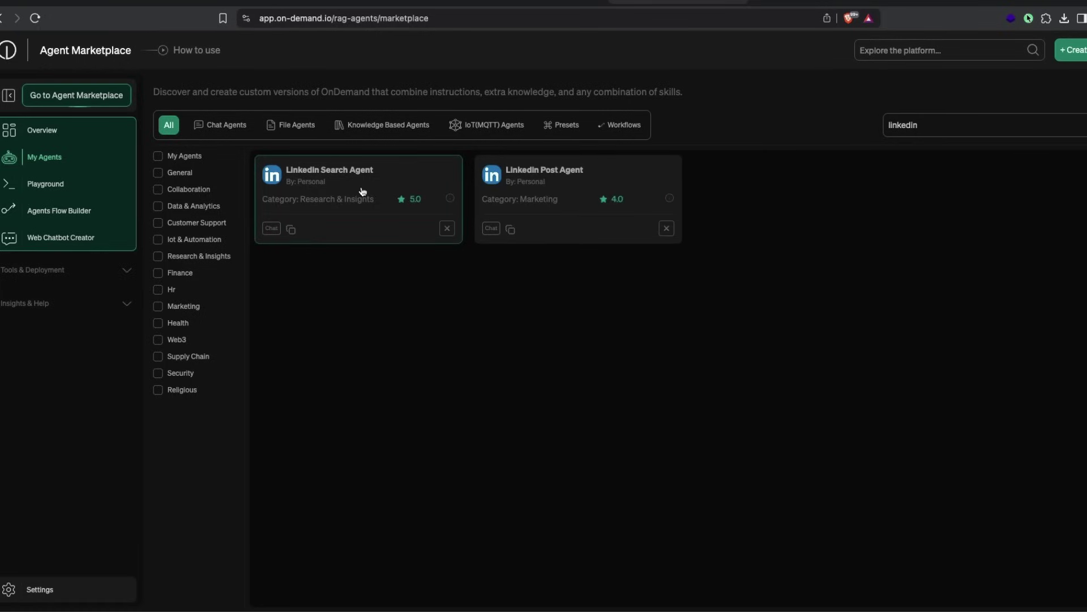
click(623, 182)
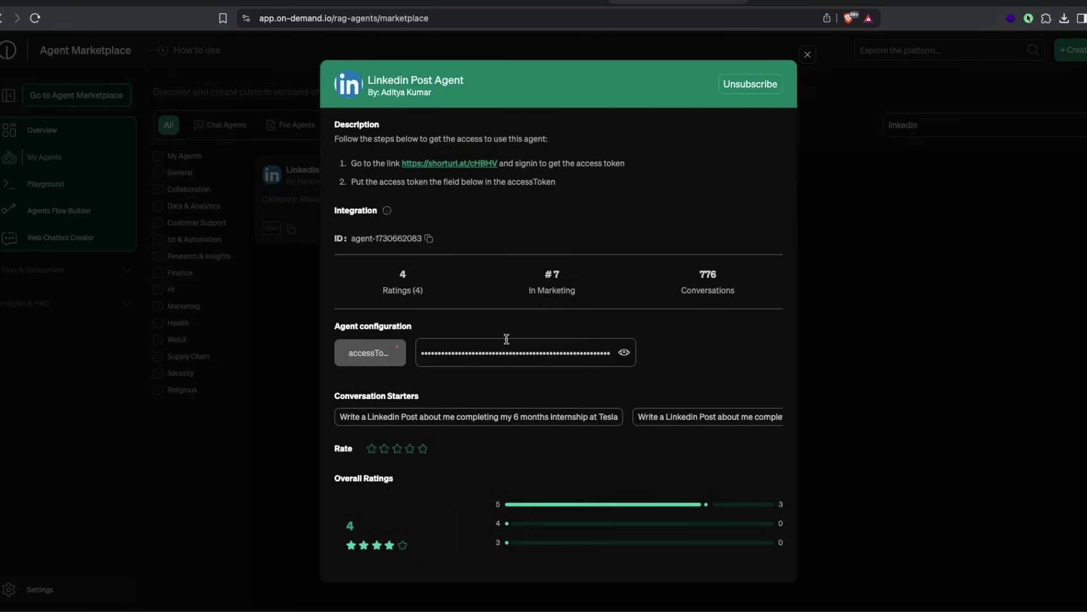
click(808, 55)
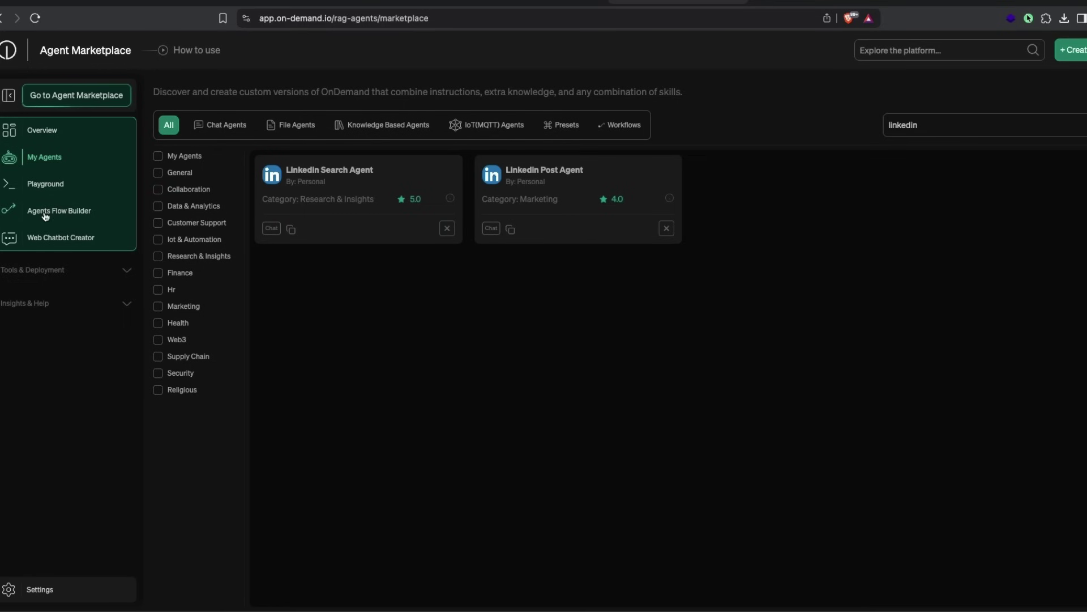
- Start a new Playground session with the reasoning mode set to Deepturbo
click(37, 182)
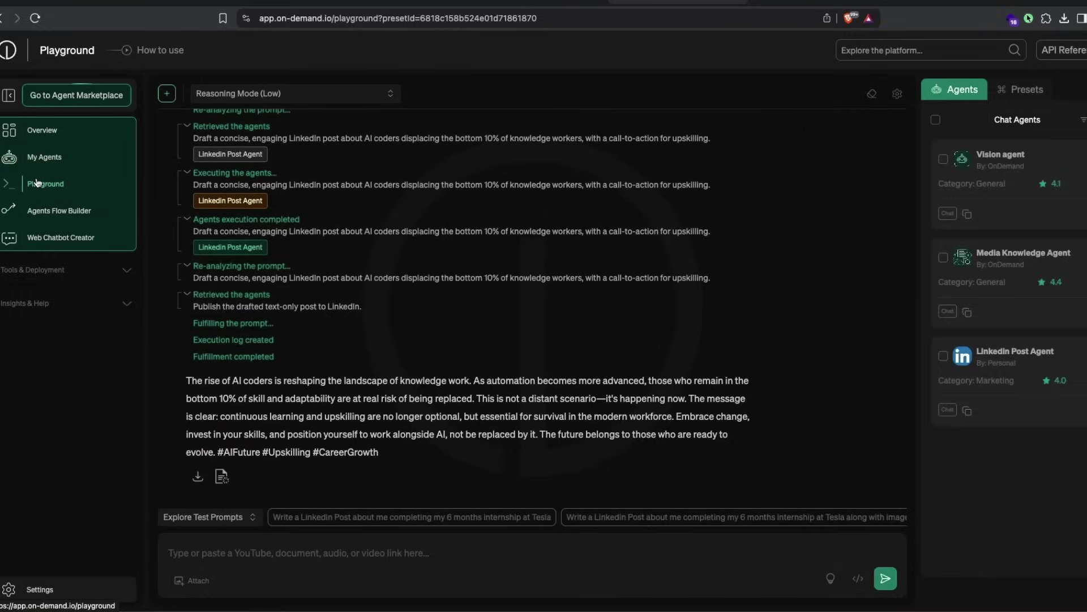
click(167, 93)
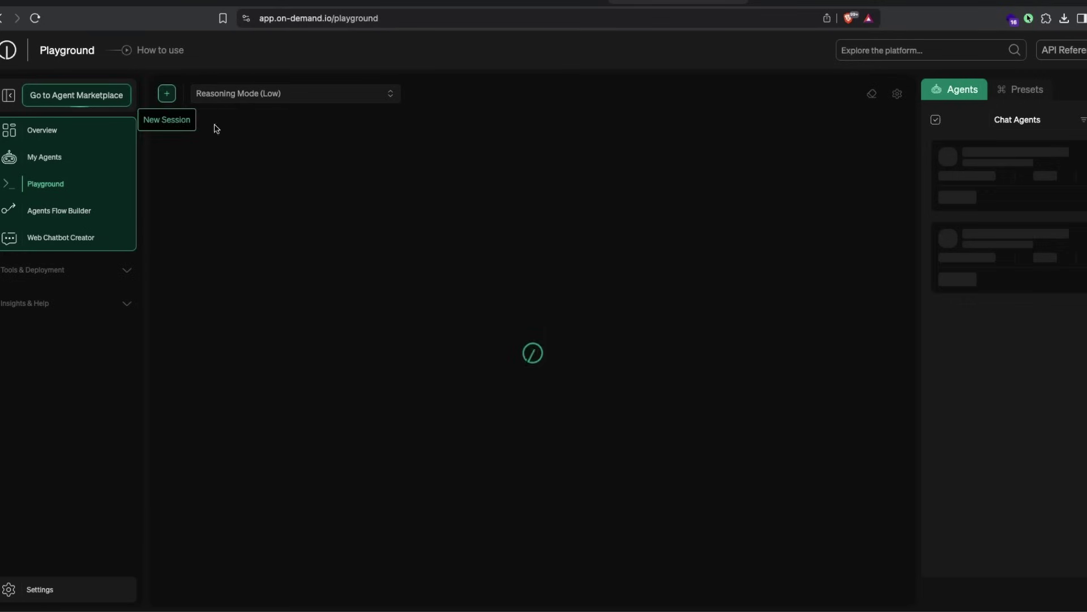
click(267, 98)
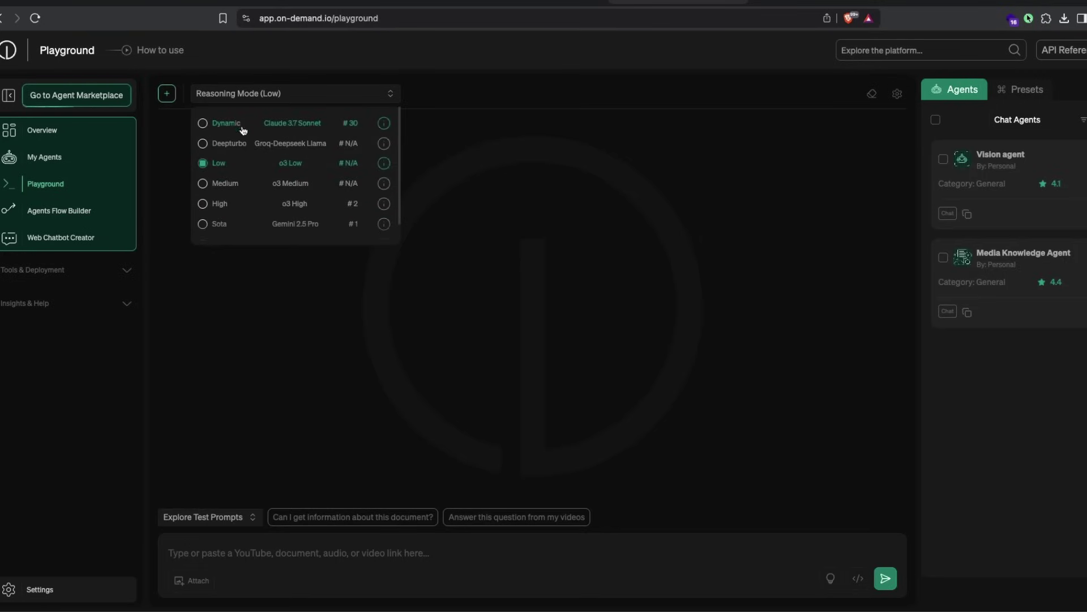
scroll(246, 155, down, 1)
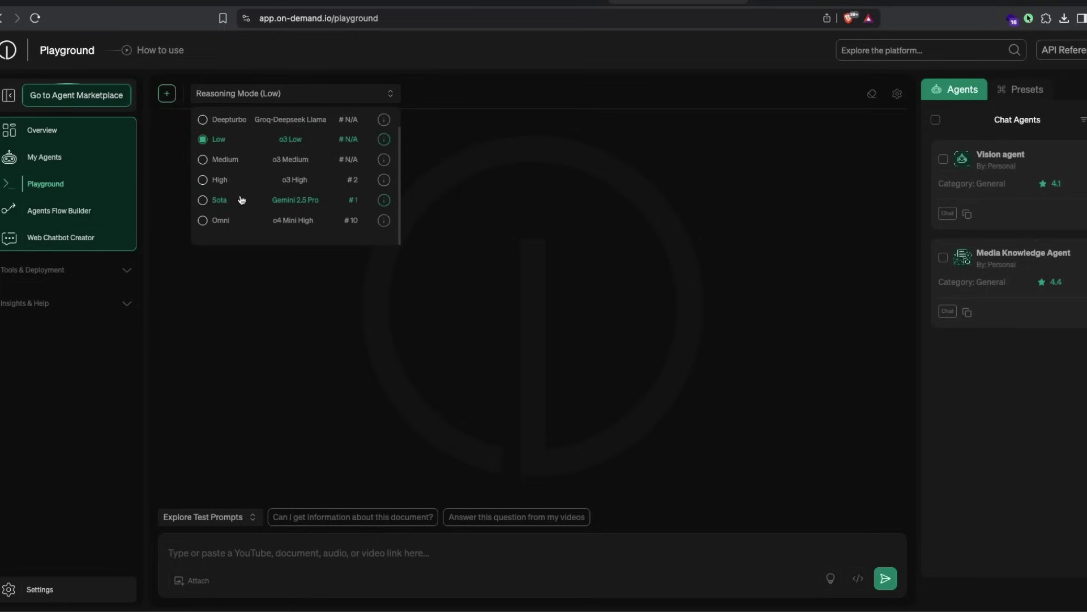
scroll(242, 199, up, 1)
scroll(242, 197, up, 1)
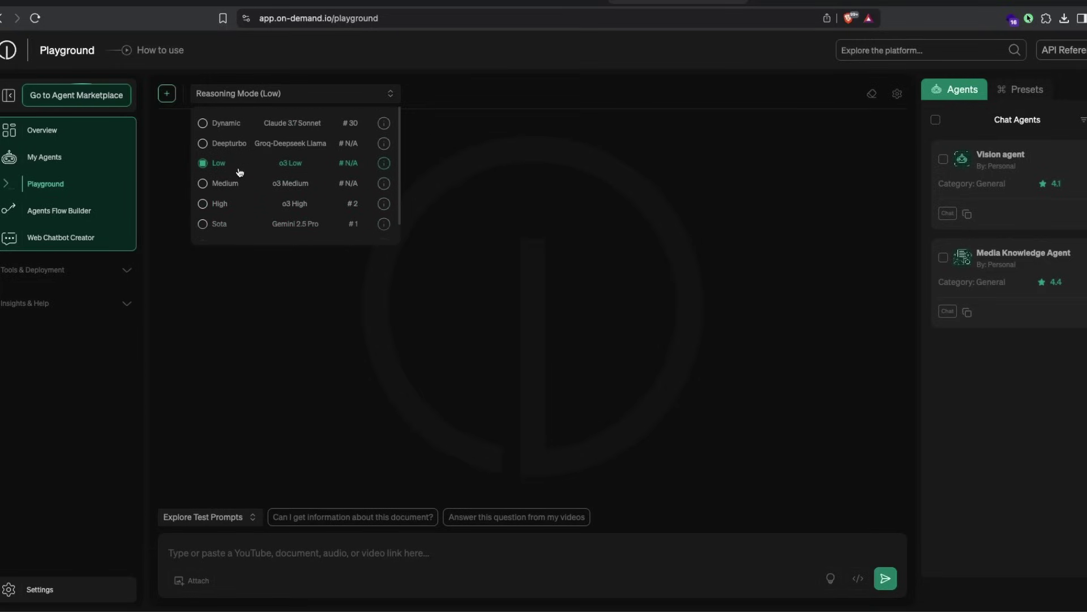
click(236, 144)
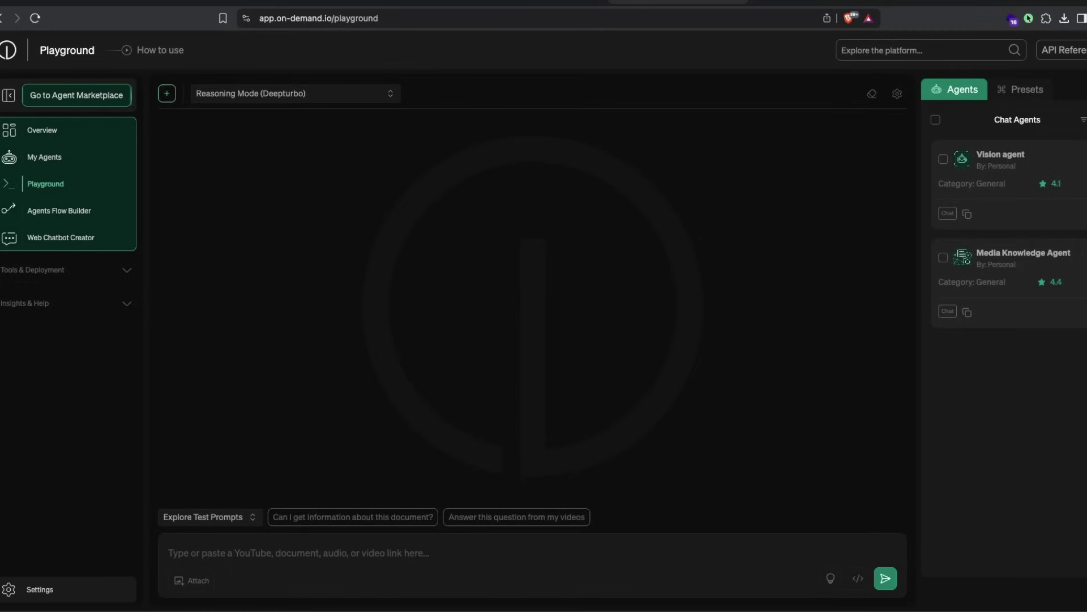
- Add the Linkedin Post Agent to the Playground and enable it for the chat
click(167, 93)
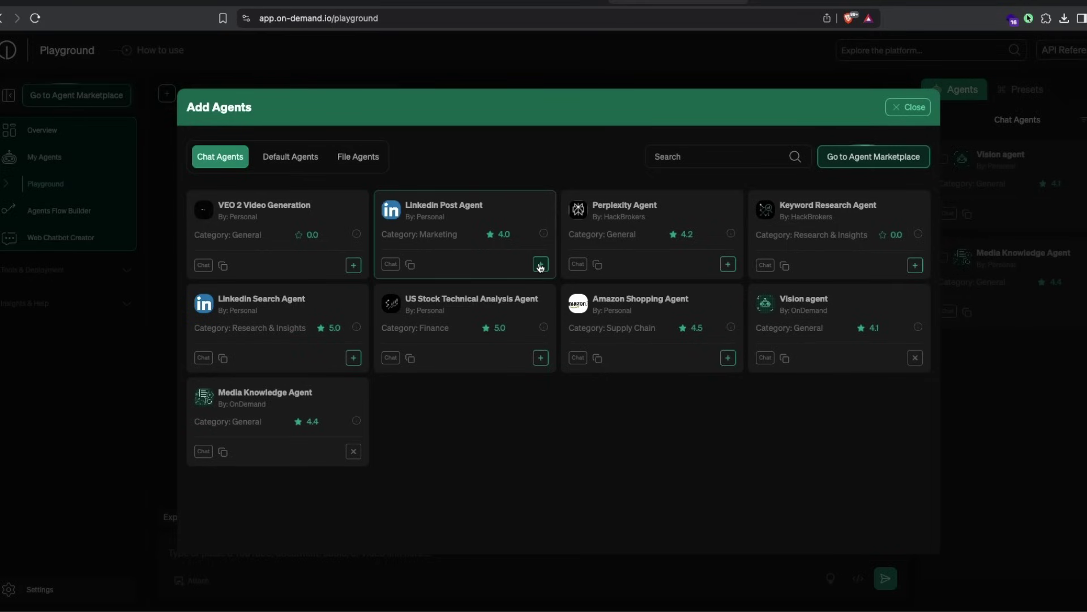
click(540, 265)
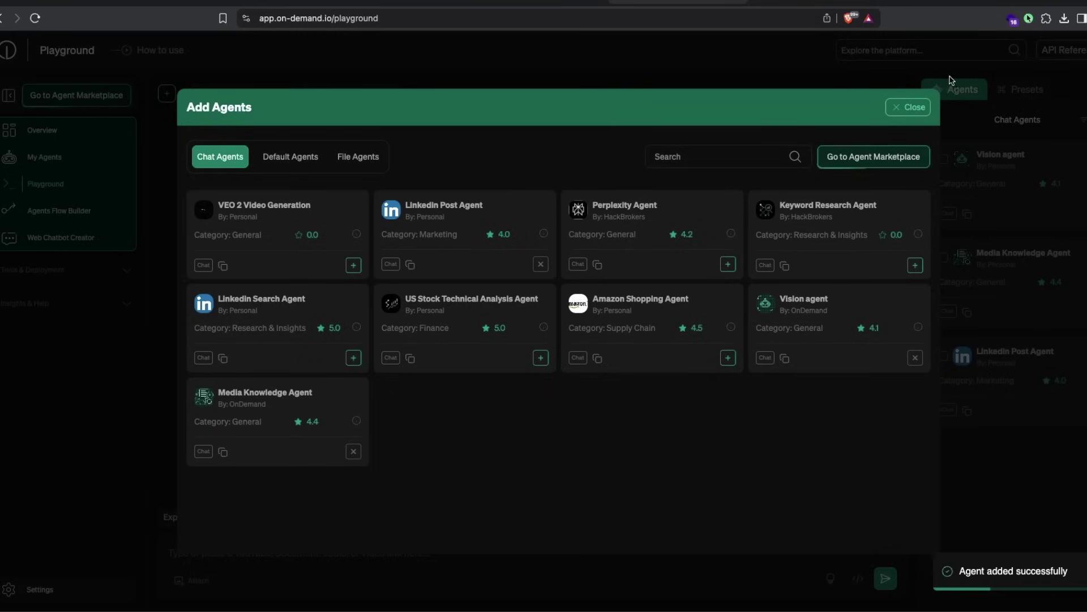
click(908, 107)
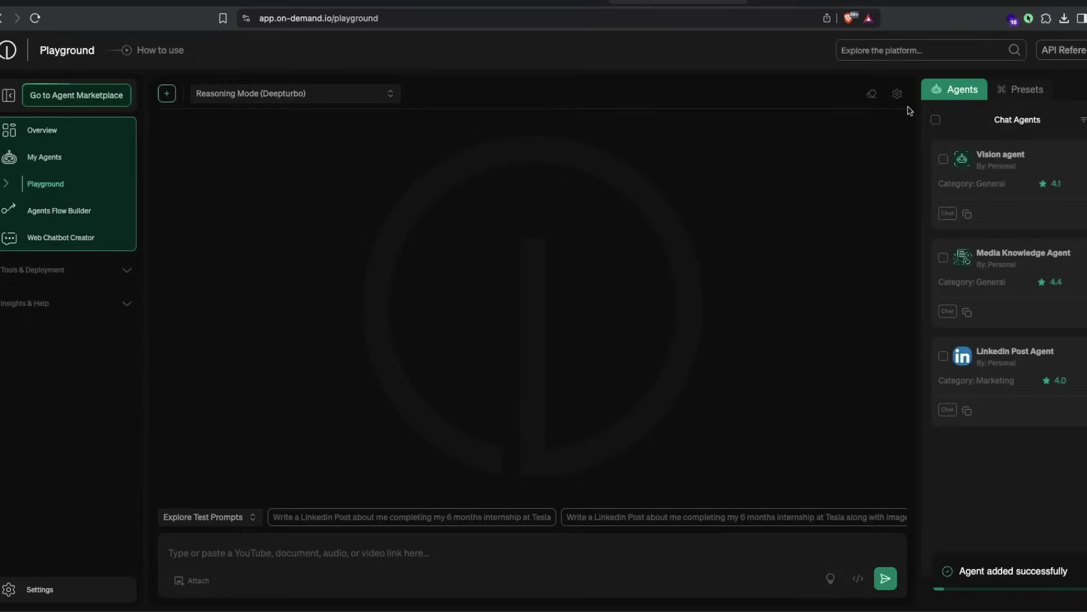
click(943, 355)
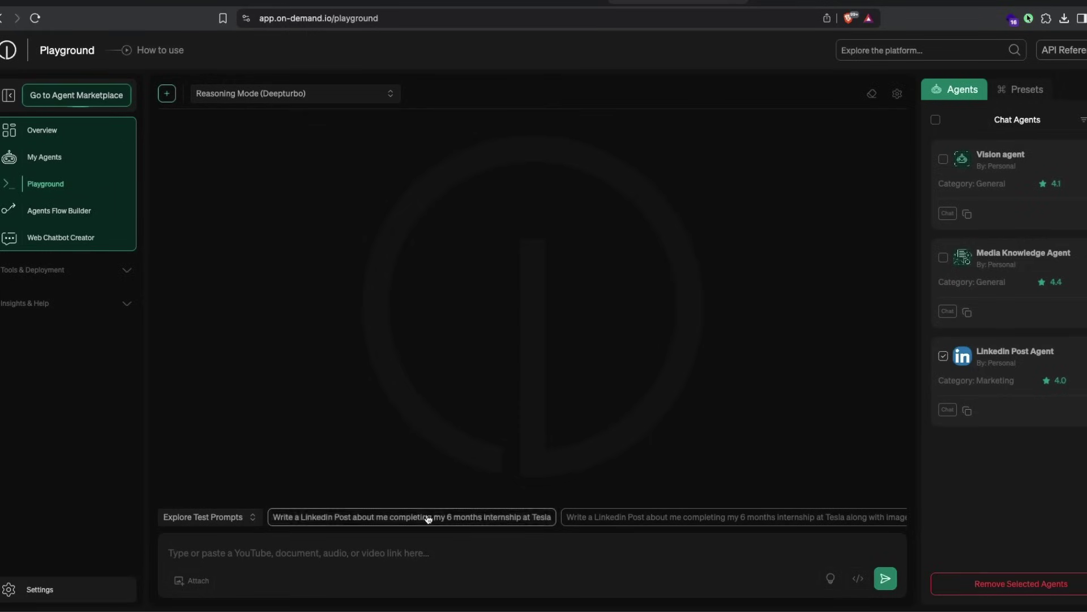
click(403, 553)
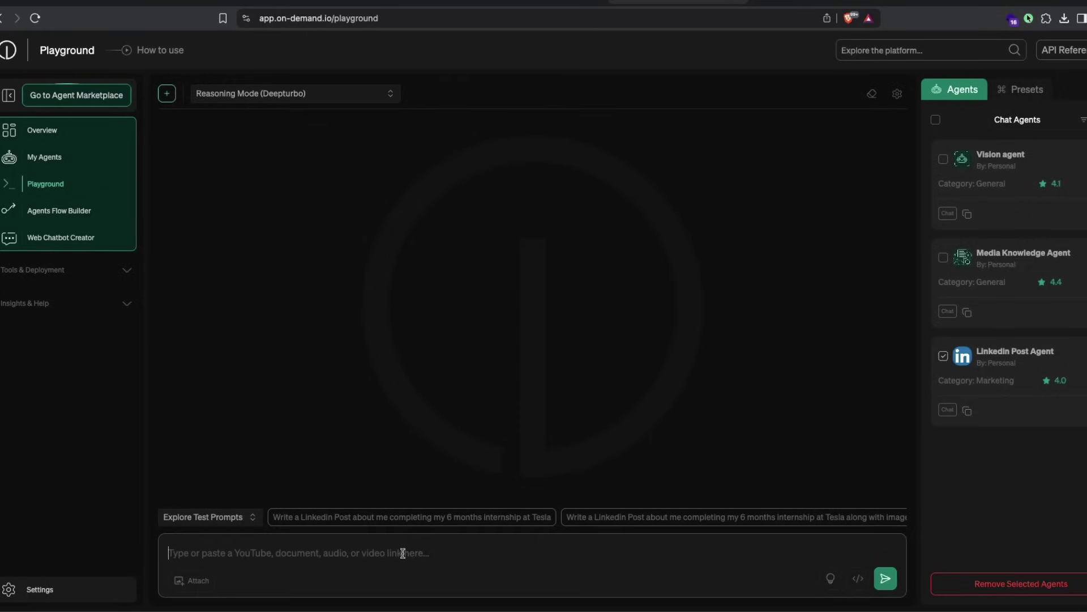
- Delete the latest AI-coders post from the LinkedIn activity feed
key(super+Tab)
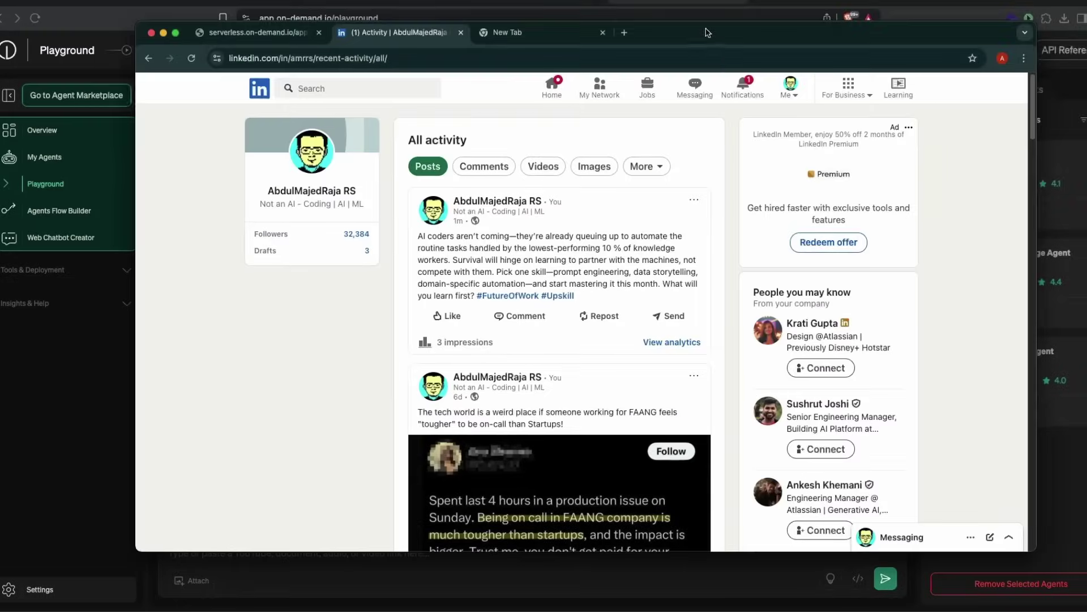
click(694, 200)
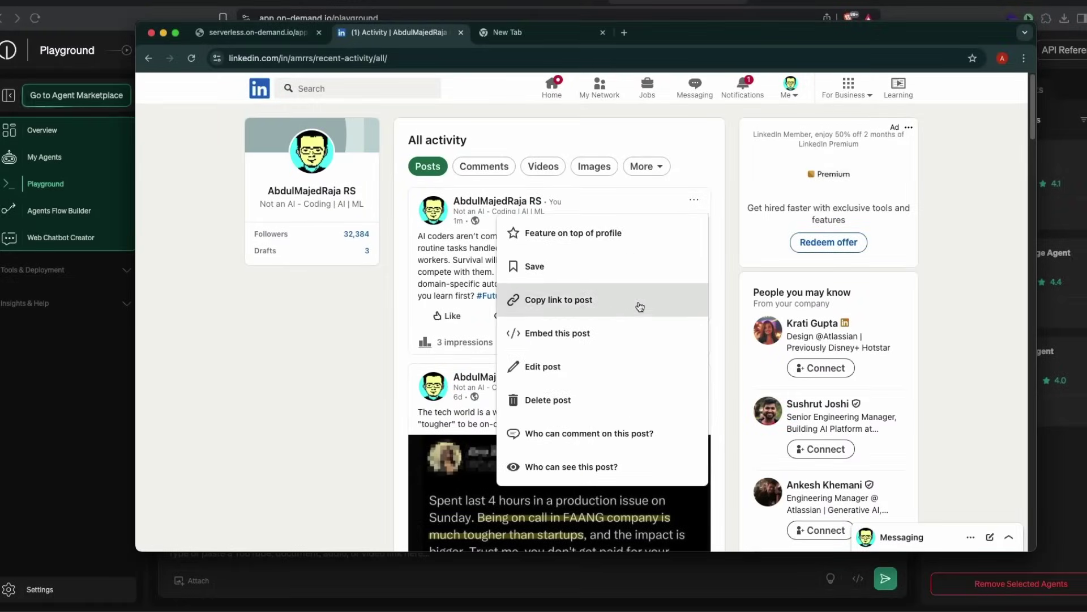
click(603, 399)
click(651, 173)
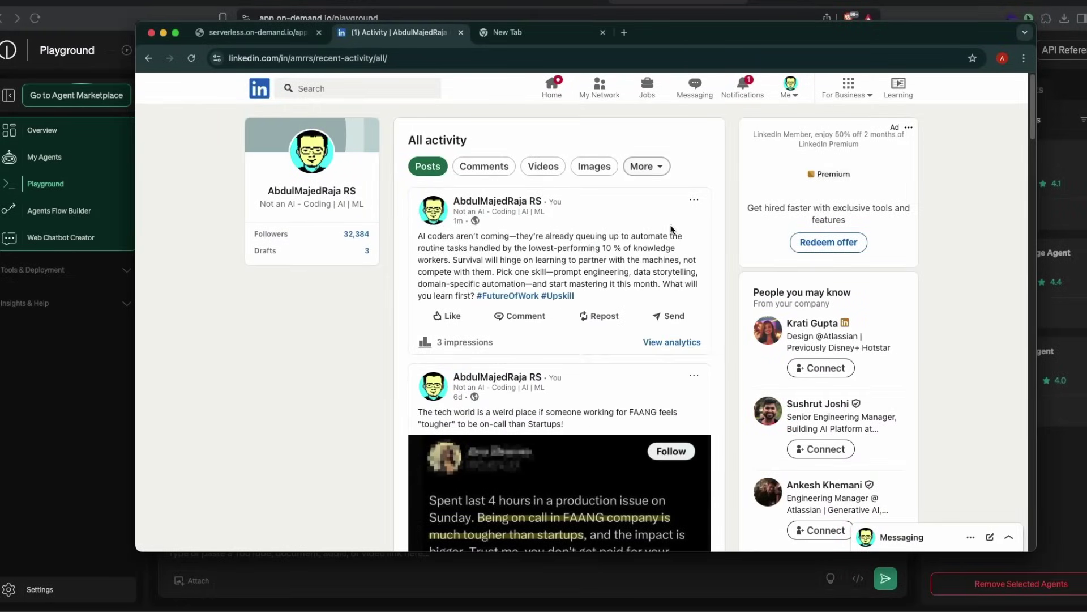
- Ask the agent for a humorous, insightful LinkedIn post about xAI crushing OpenAI and Sam Altman
key(super+Tab)
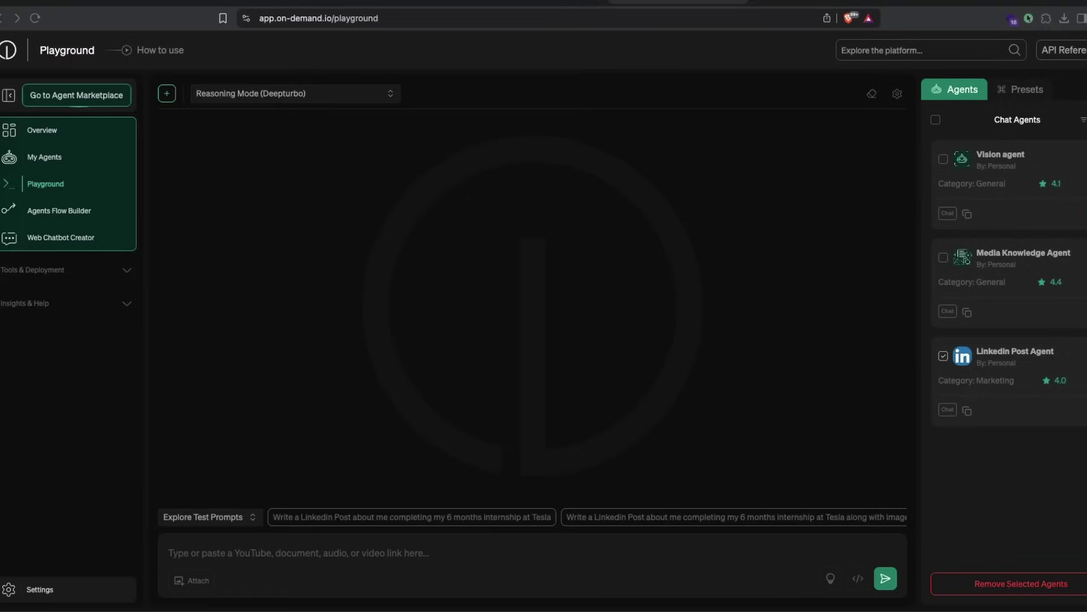
click(376, 585)
text(w)
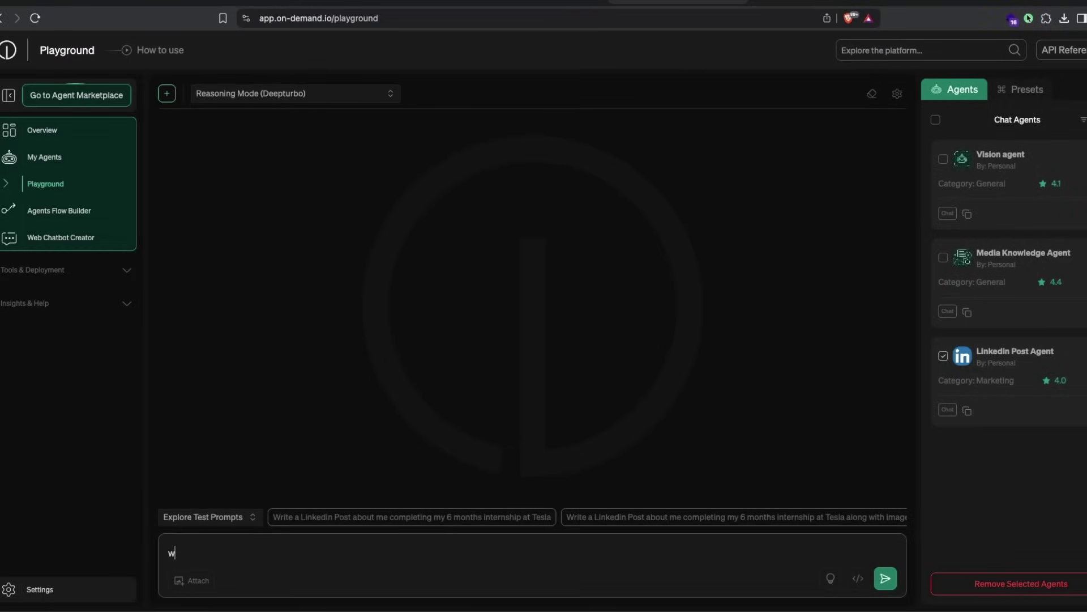
text(rite a linkedin post about Elon Mus)
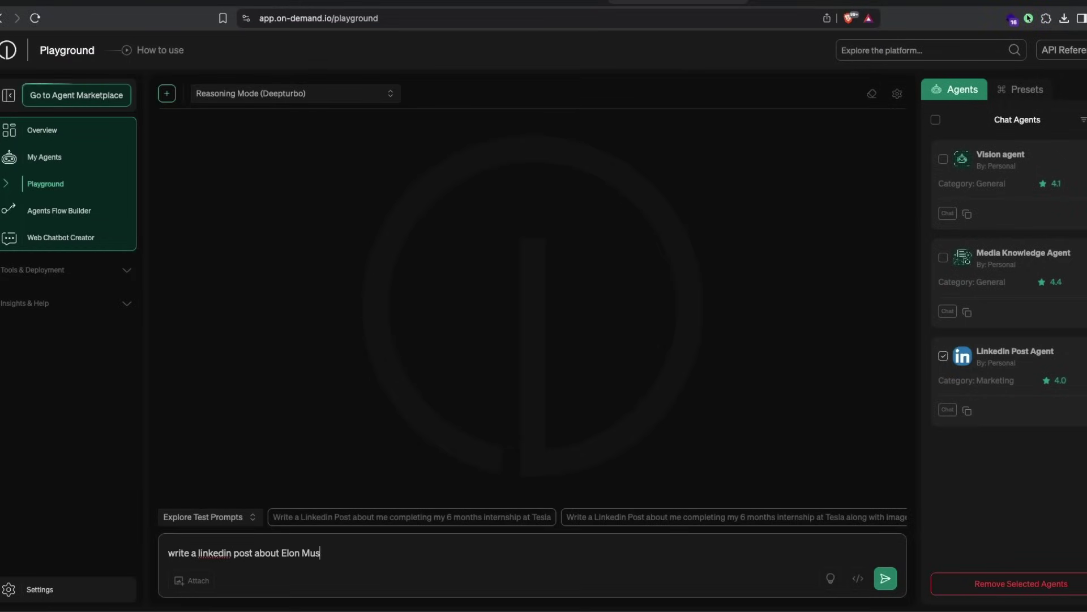
text(k raising the bar of X)
text(AI and )
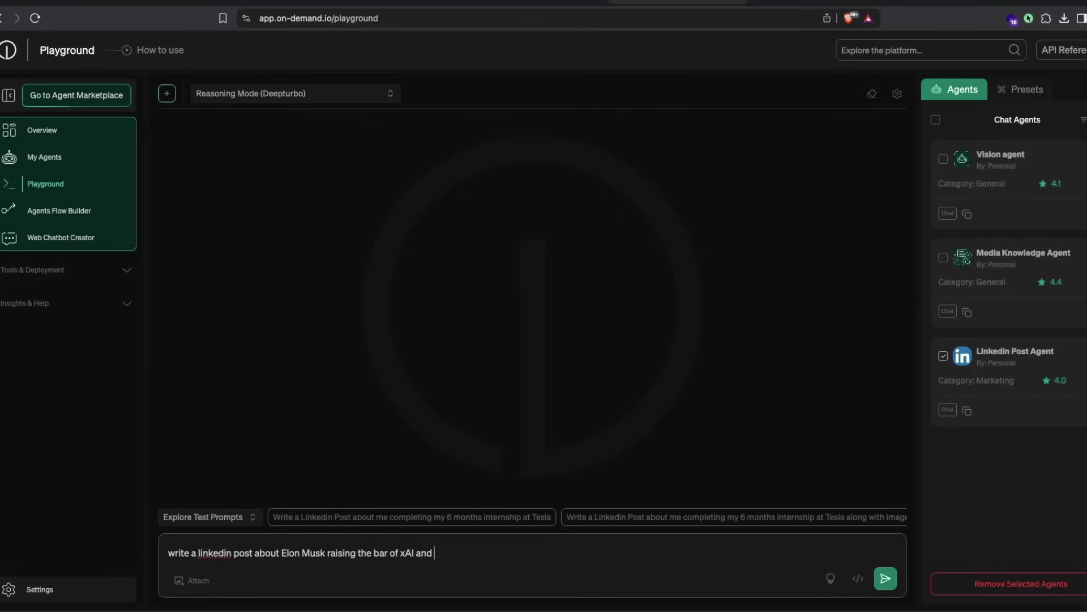
text(xAI soon crushing)
key(BackSpace)
key(BackSpace)
key(BackSpace)
key(BackSpace)
key(BackSpace)
text(shing openai and sam altman.)
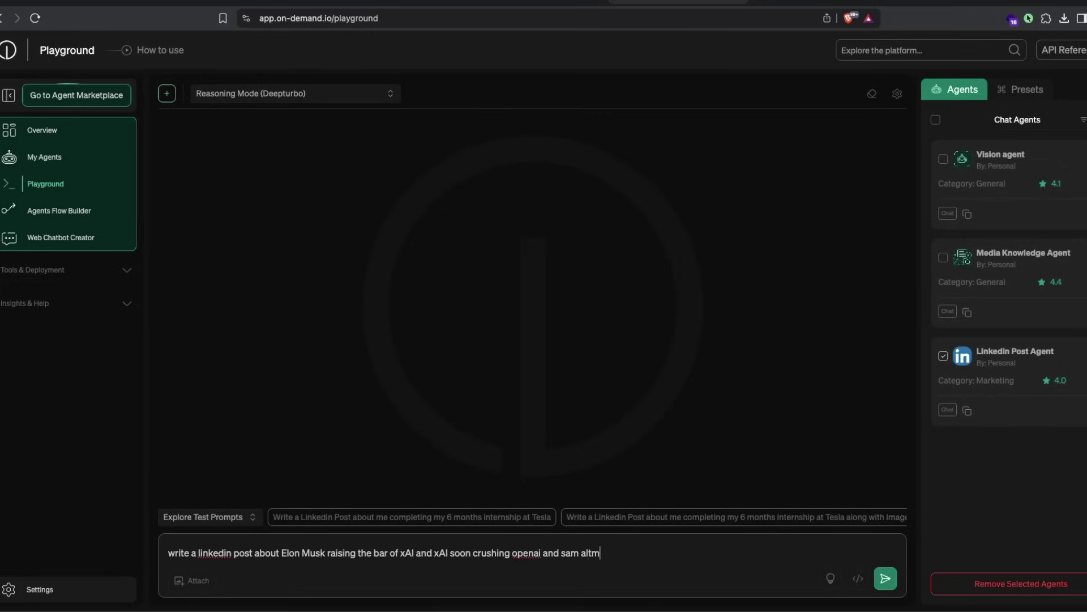
text(make it a bit humorous and also make it more insightful)
key(Return)
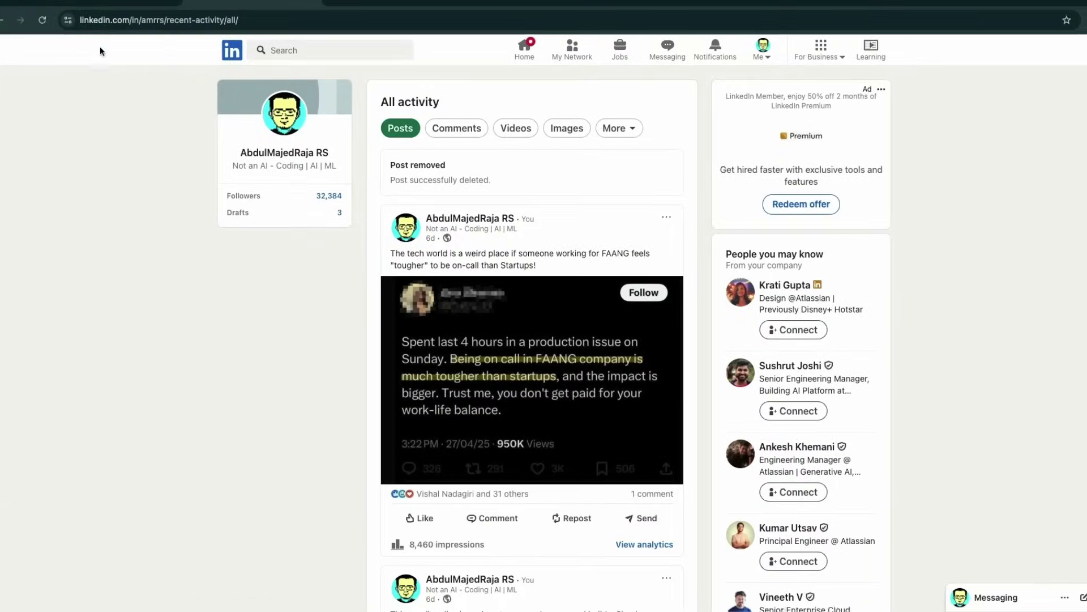
- Reload the LinkedIn activity feed, expand the new Elon Musk xAI post, and read its full text
click(42, 20)
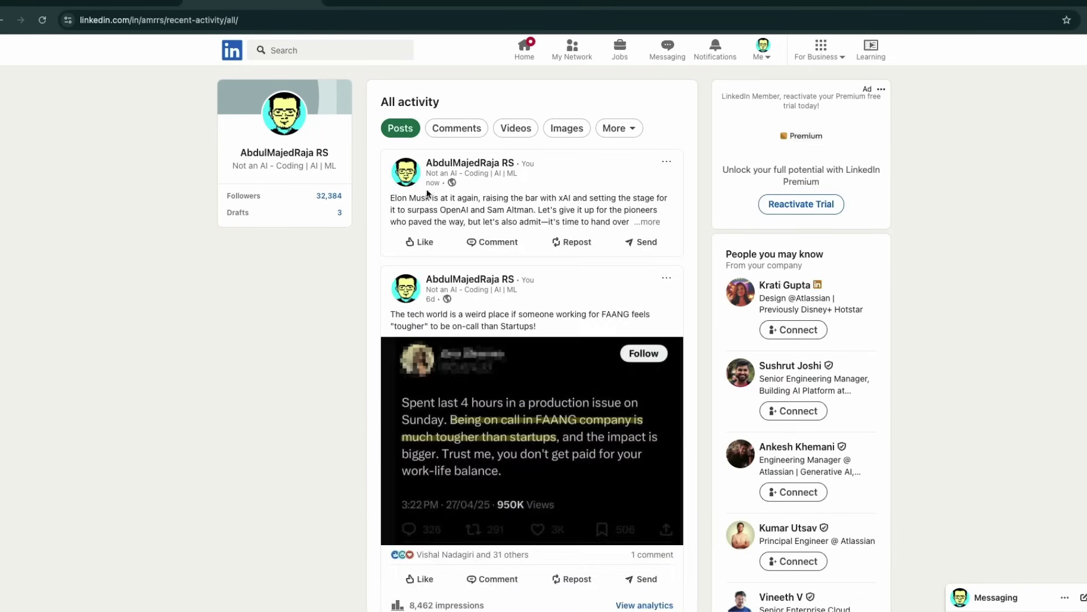
click(649, 221)
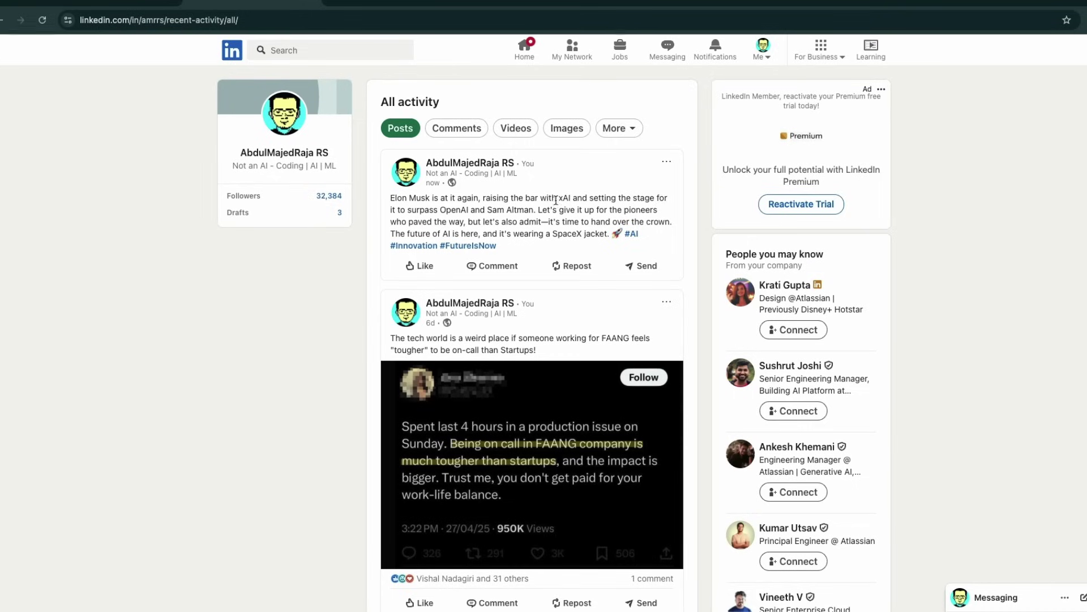
drag(560, 200, 666, 199)
click(662, 197)
drag(403, 210, 654, 210)
click(561, 212)
click(651, 209)
drag(446, 222, 541, 221)
click(538, 222)
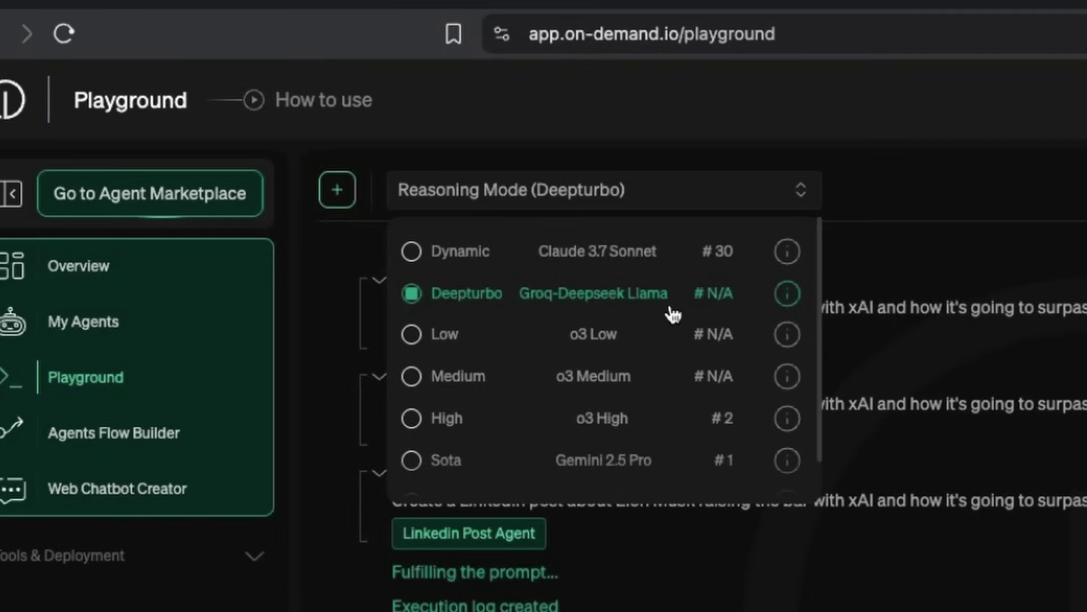
- Browse the Reasoning Mode options, leaving Deepturbo (Groq-Deepseek Llama) selected
scroll(671, 313, down, 1)
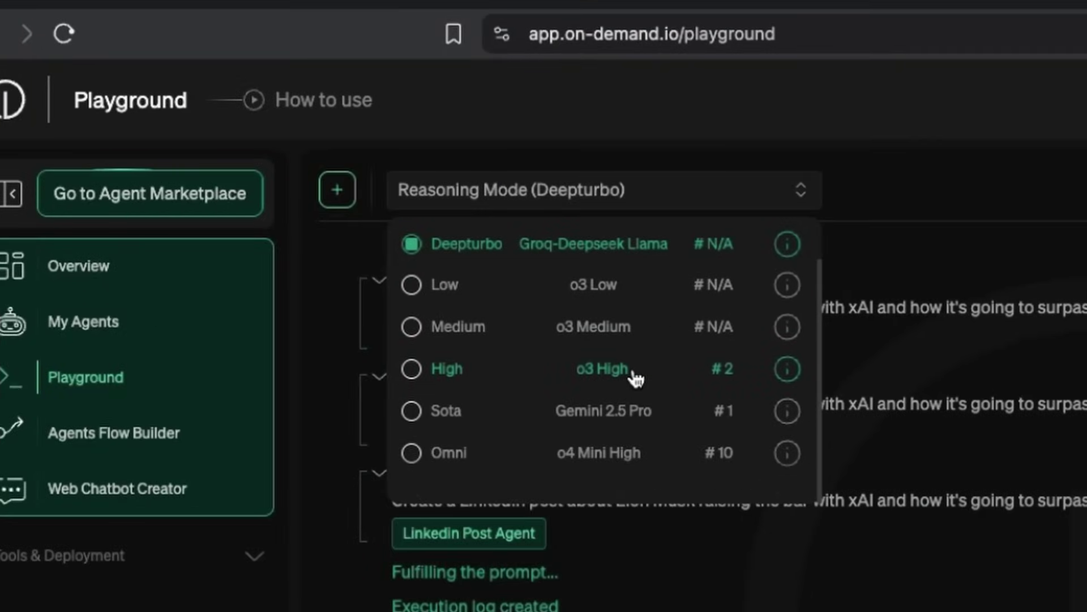
scroll(643, 371, up, 1)
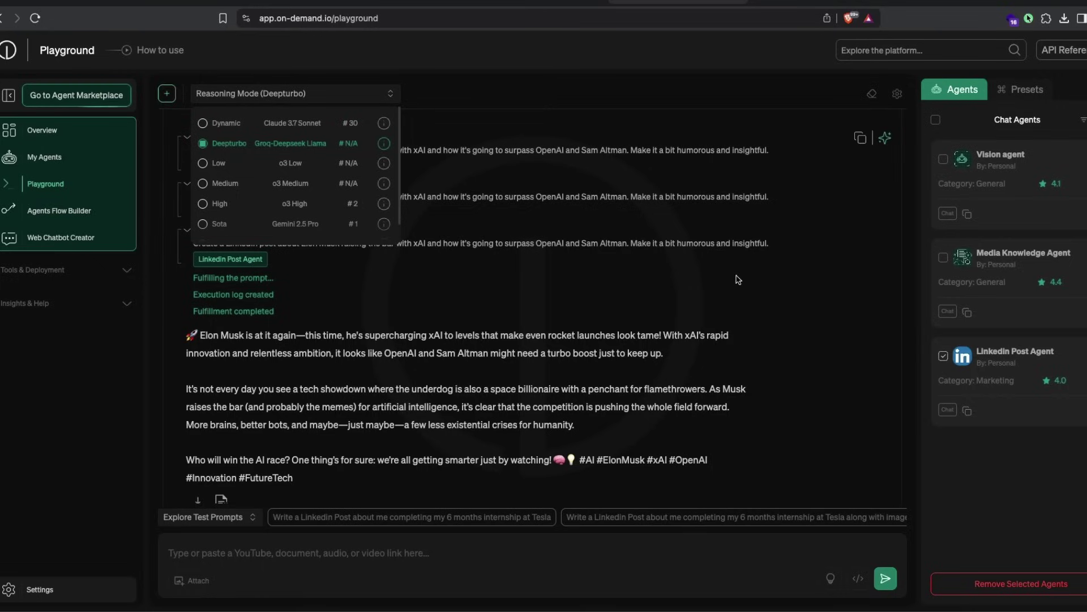
- Save the current Playground setup as a new preset named 'Linkedin Motivation Post'
click(1023, 91)
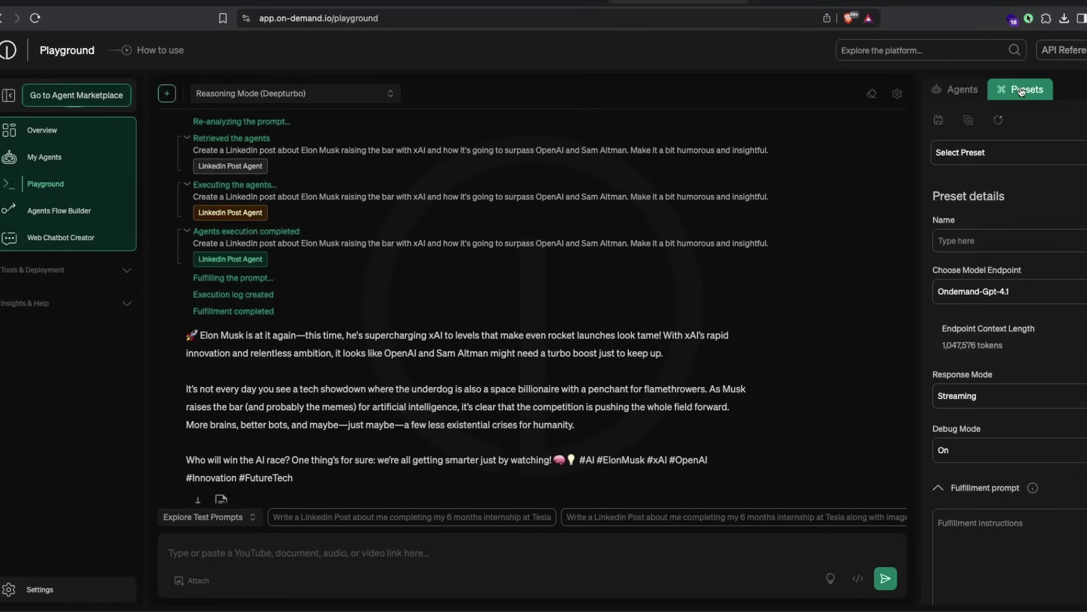
click(939, 126)
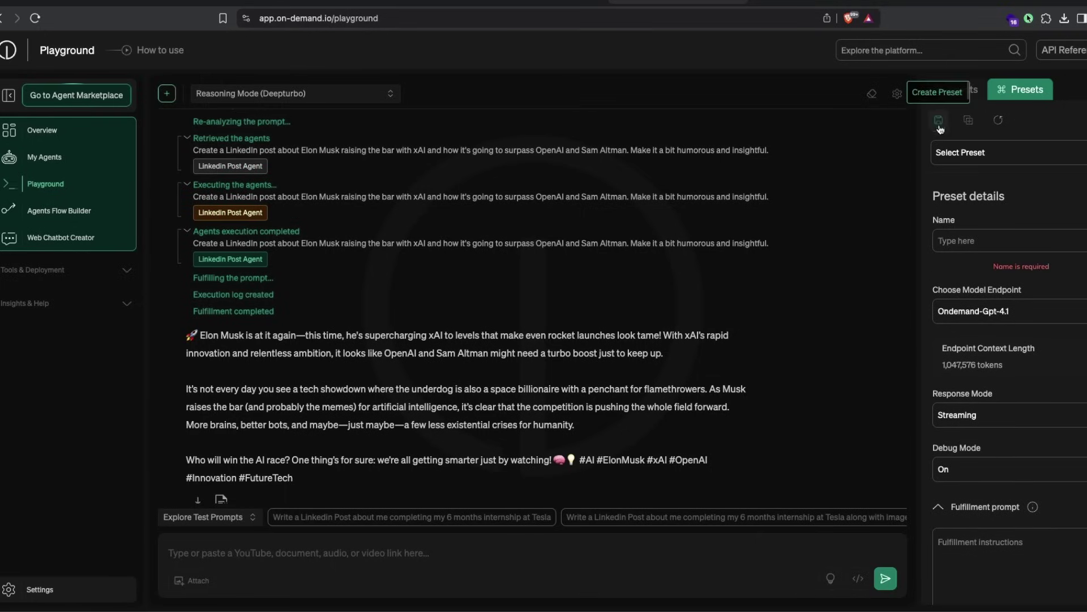
click(984, 243)
text(Linkedin)
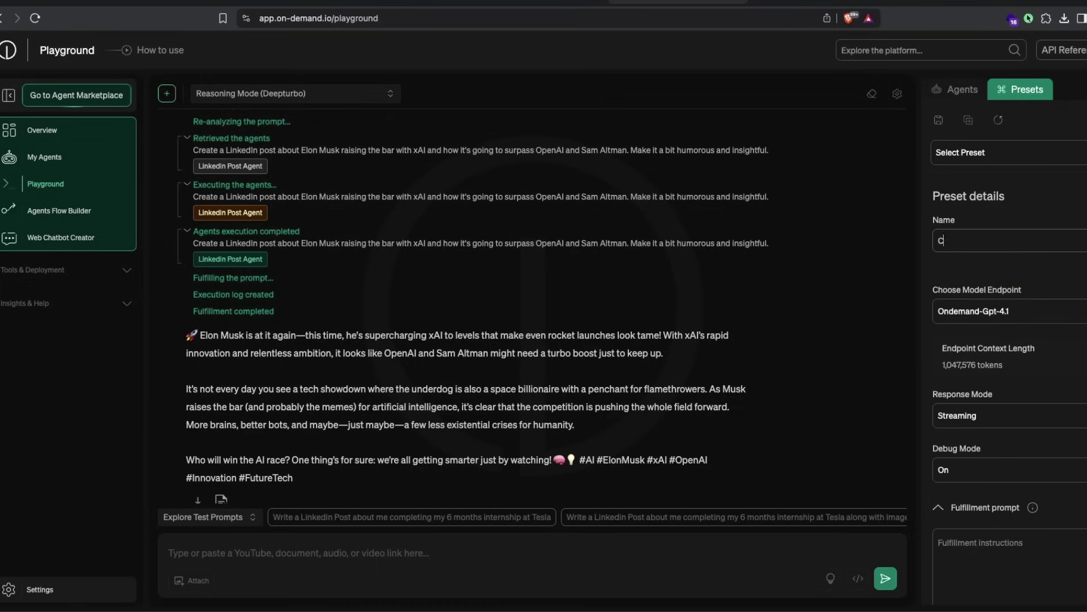
text( Mo)
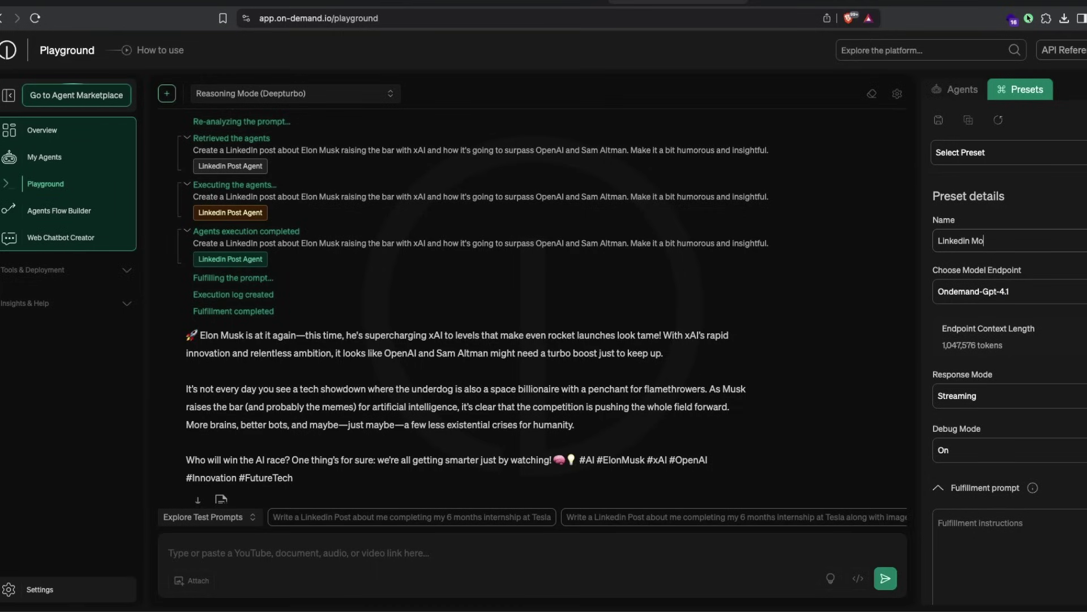
text(tivation Post)
scroll(1009, 368, down, 3)
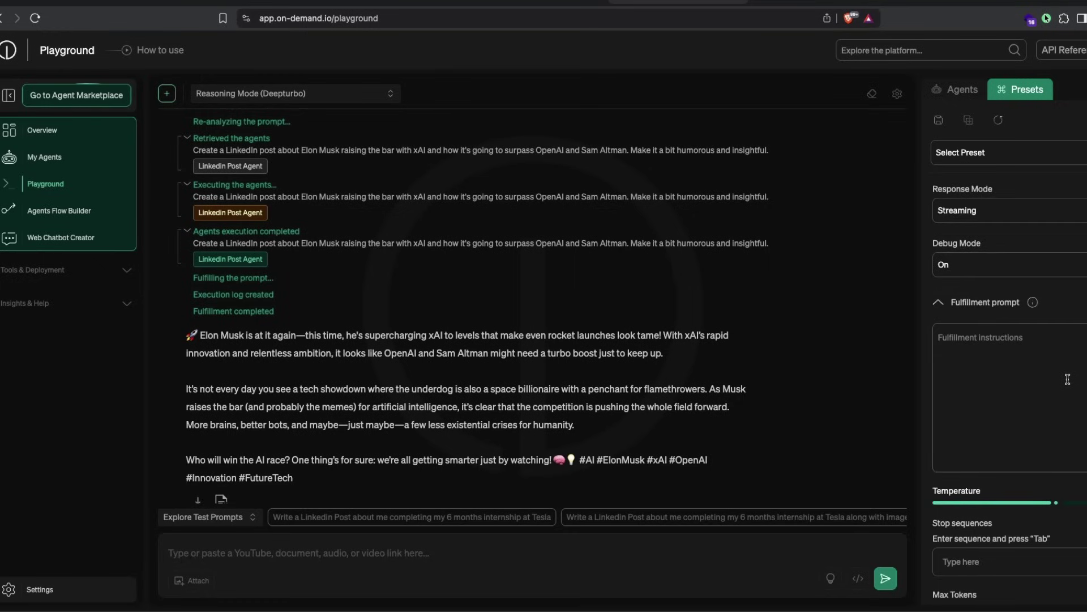
scroll(1067, 379, up, 3)
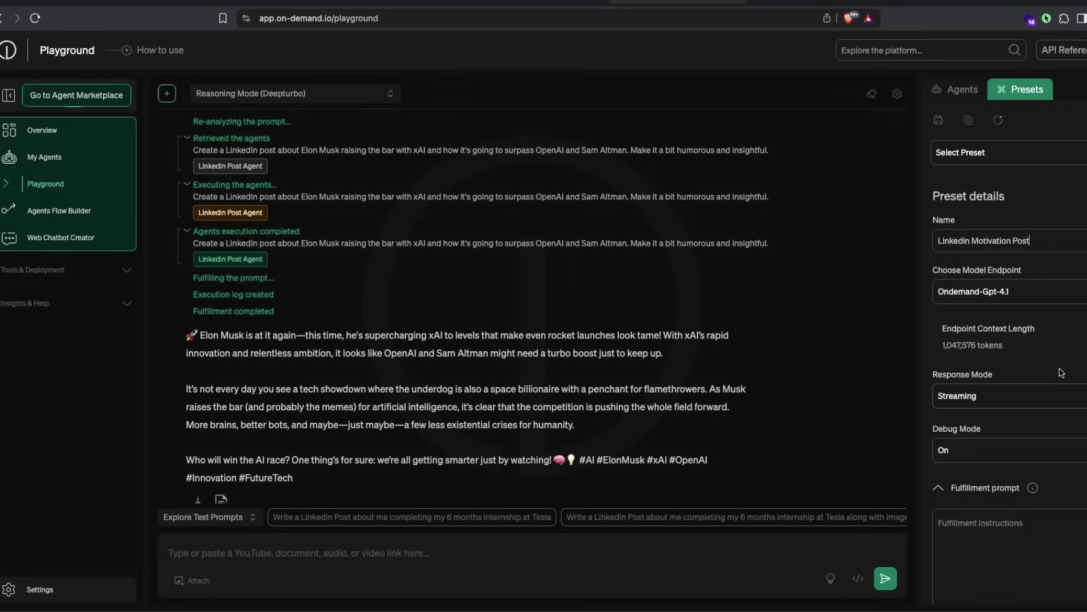
click(939, 121)
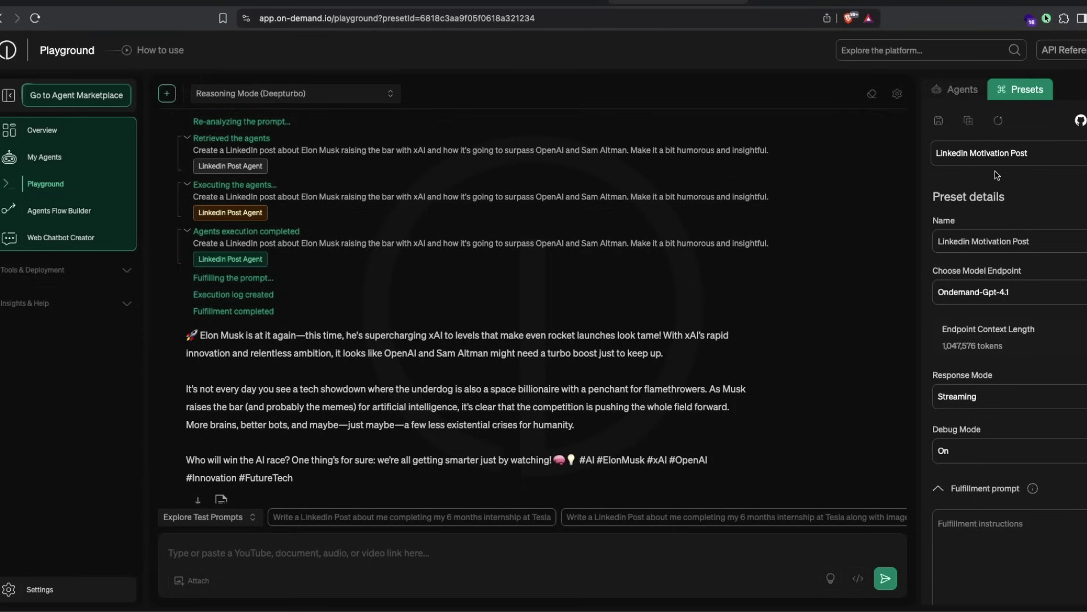
- Generate the preset's API code in Python
click(860, 579)
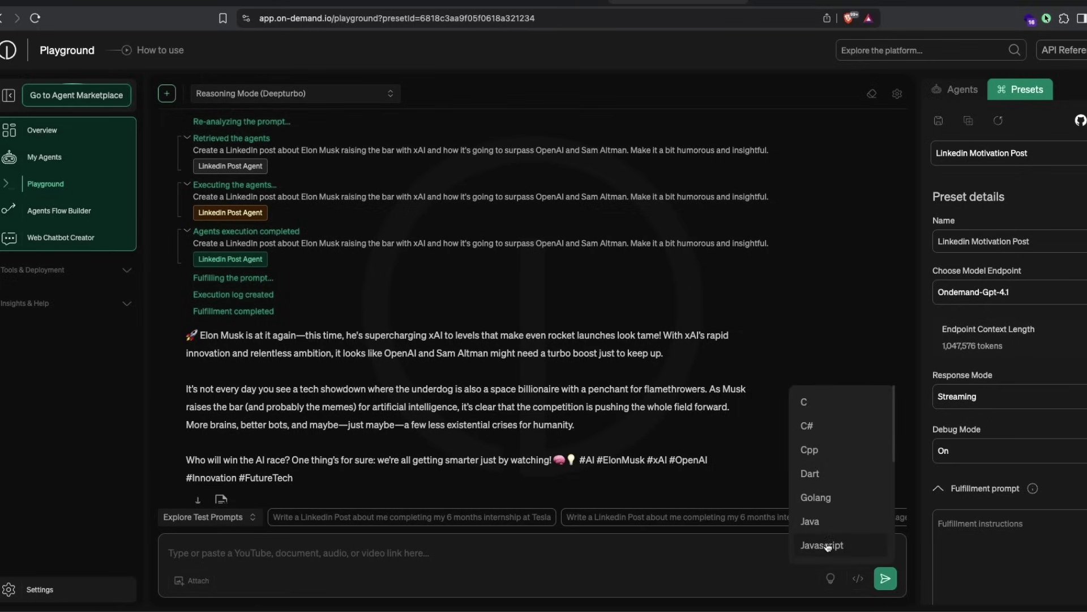
scroll(824, 544, down, 5)
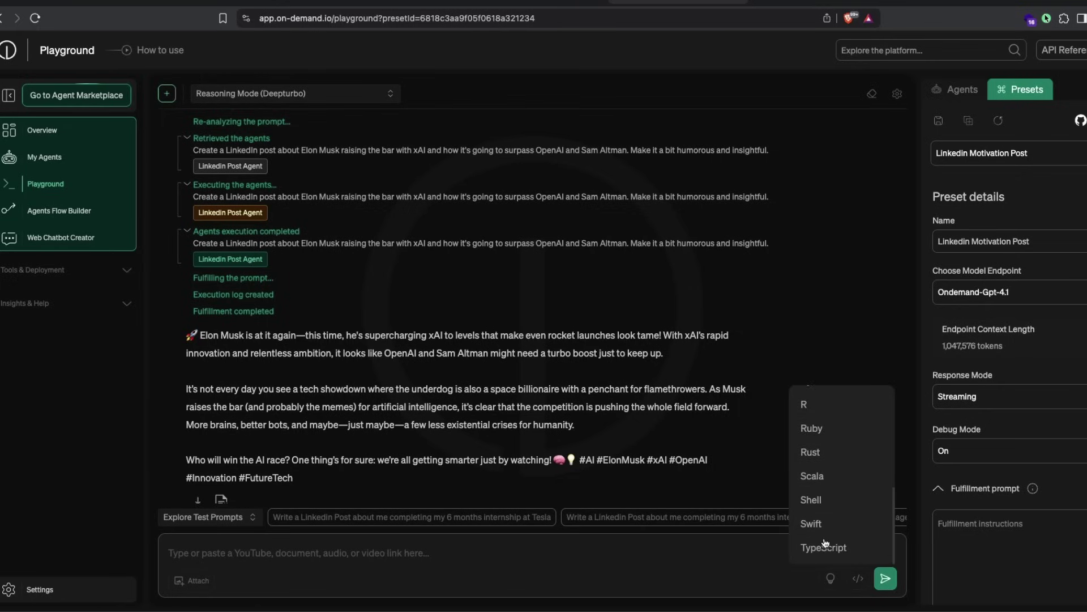
scroll(829, 429, up, 1)
click(830, 429)
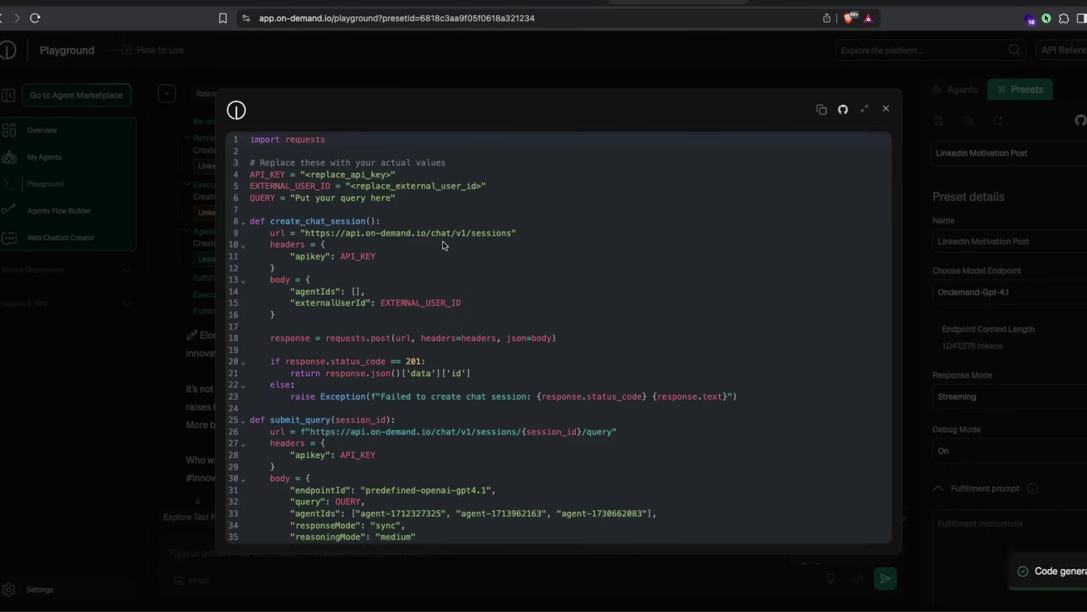
- Review the API key, external user ID and query placeholders, then copy the code
click(316, 174)
click(372, 186)
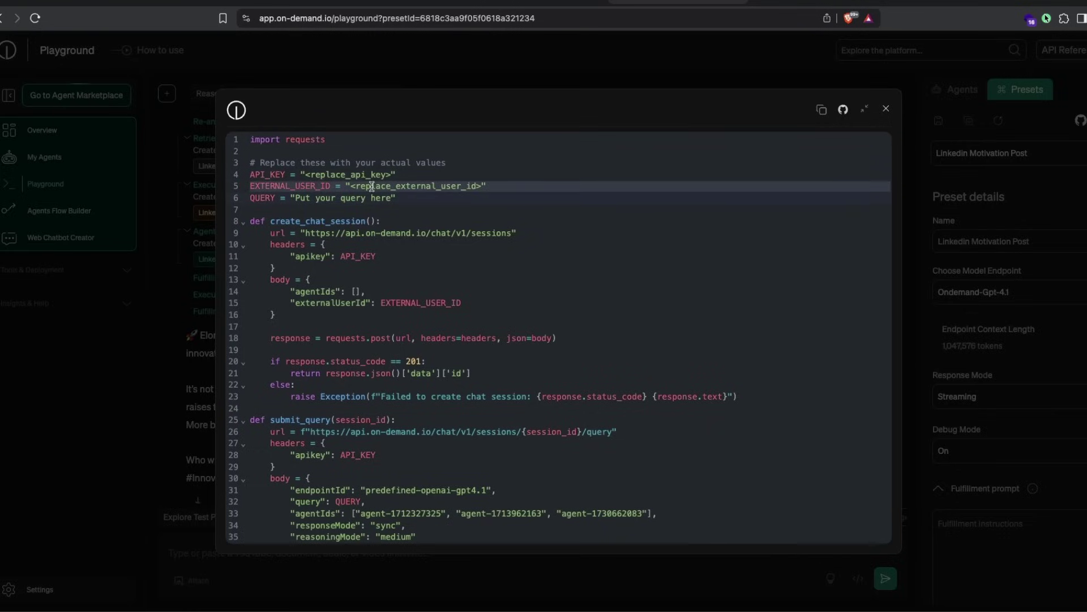
drag(295, 197, 393, 198)
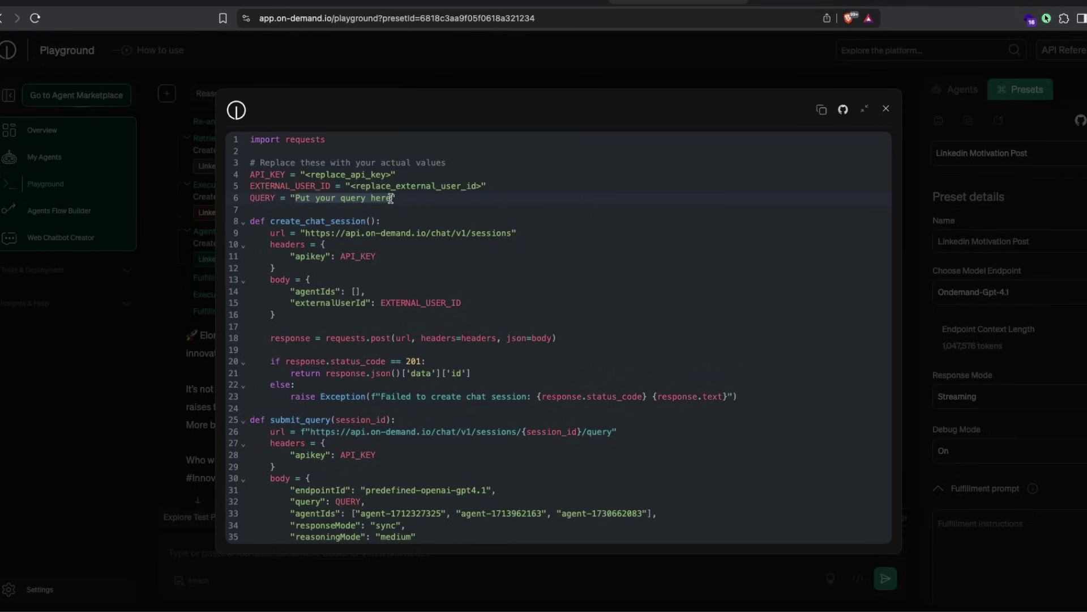
scroll(691, 368, down, 5)
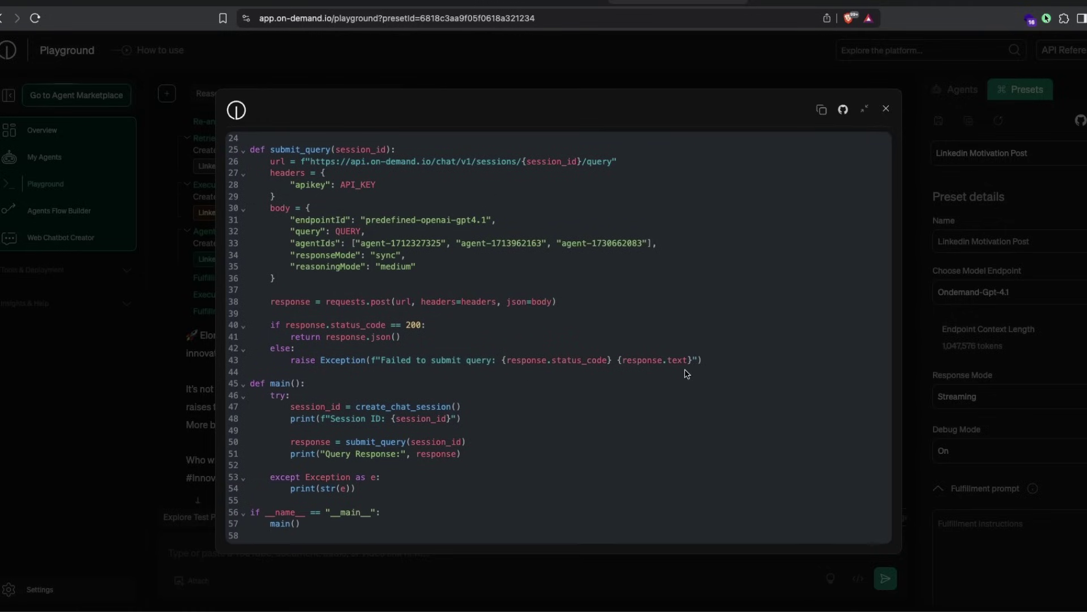
click(821, 109)
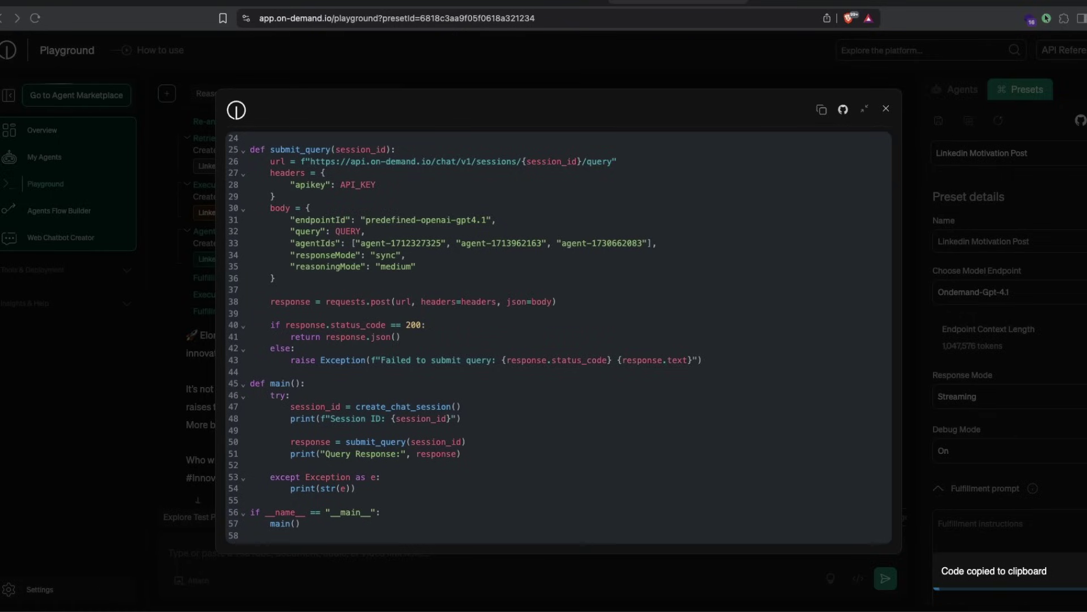
- Switch to Cursor and scroll to the top of the pasted Python code in Untitled-2
key(super+Tab)
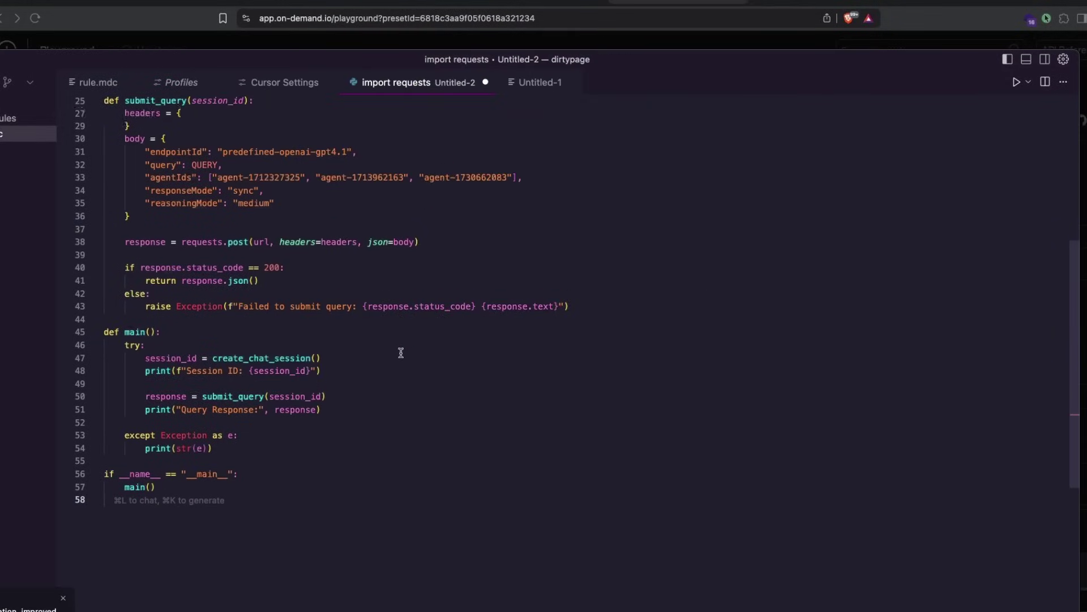
scroll(401, 353, up, 8)
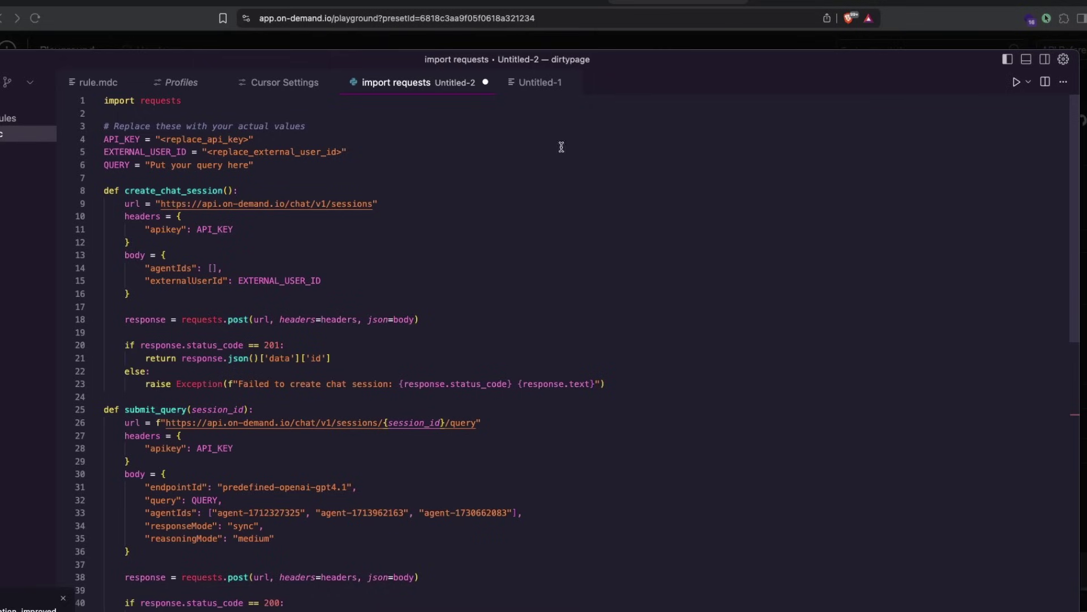
- Close the generated code window and go to the Agents Flow Builder workflow list
click(679, 4)
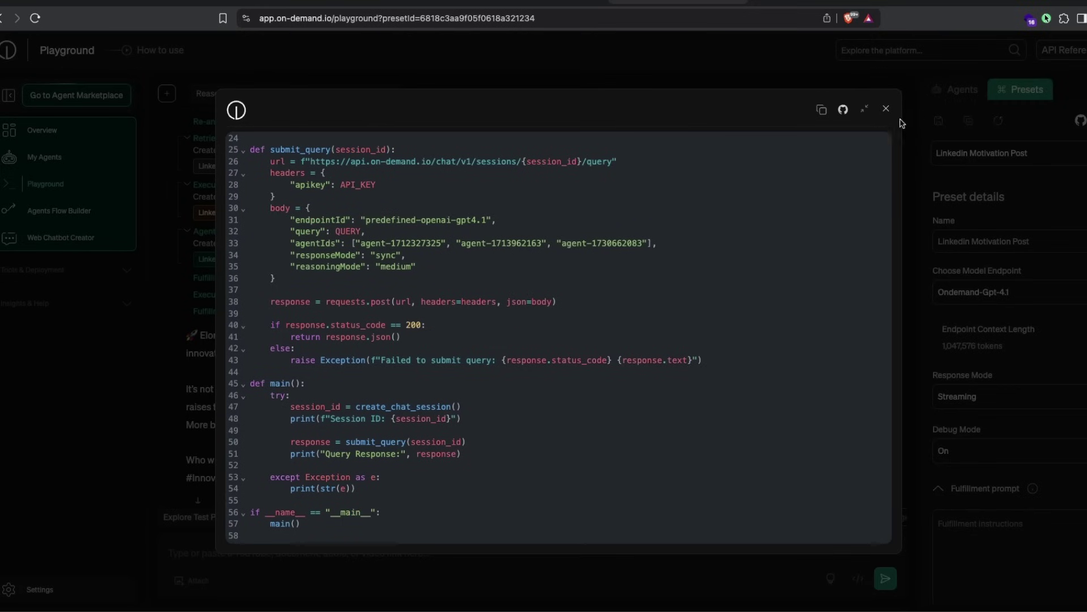
click(887, 108)
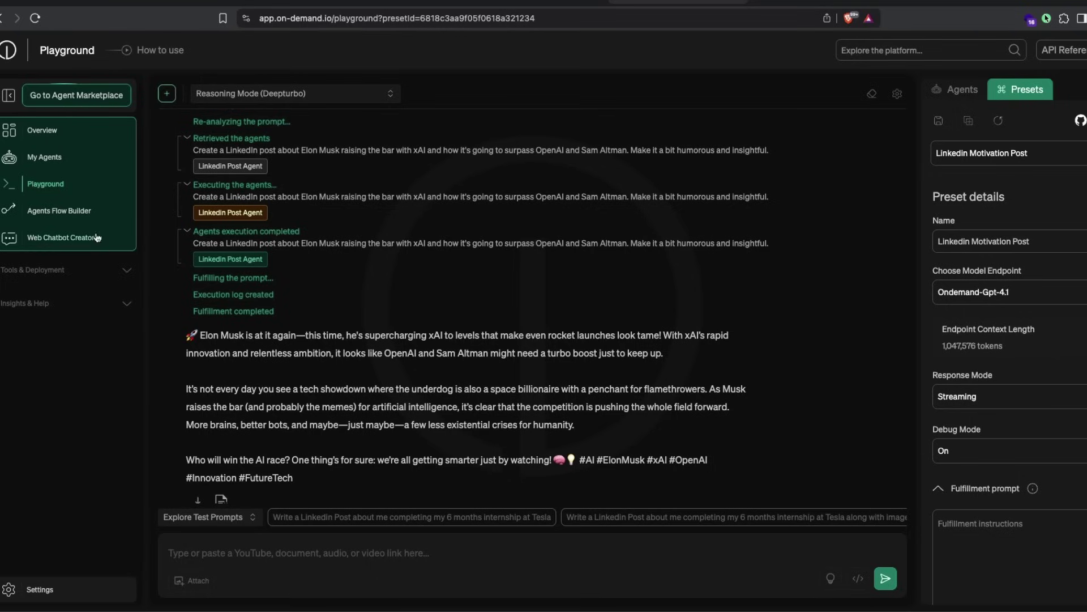
click(73, 213)
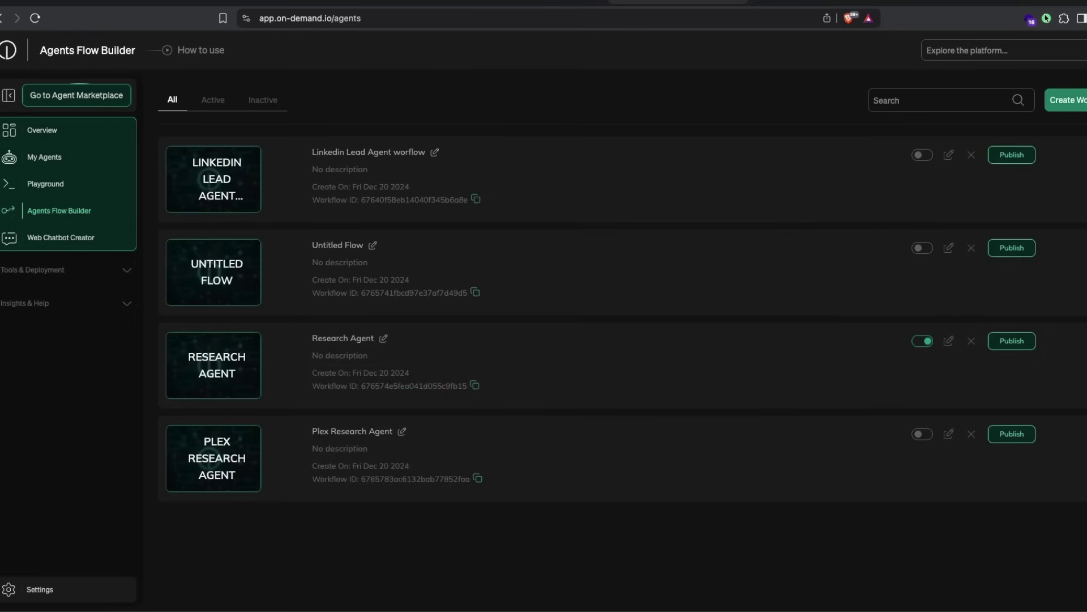
- Create a new workflow, check its LLM node, and add a delivery step after Output
click(1069, 100)
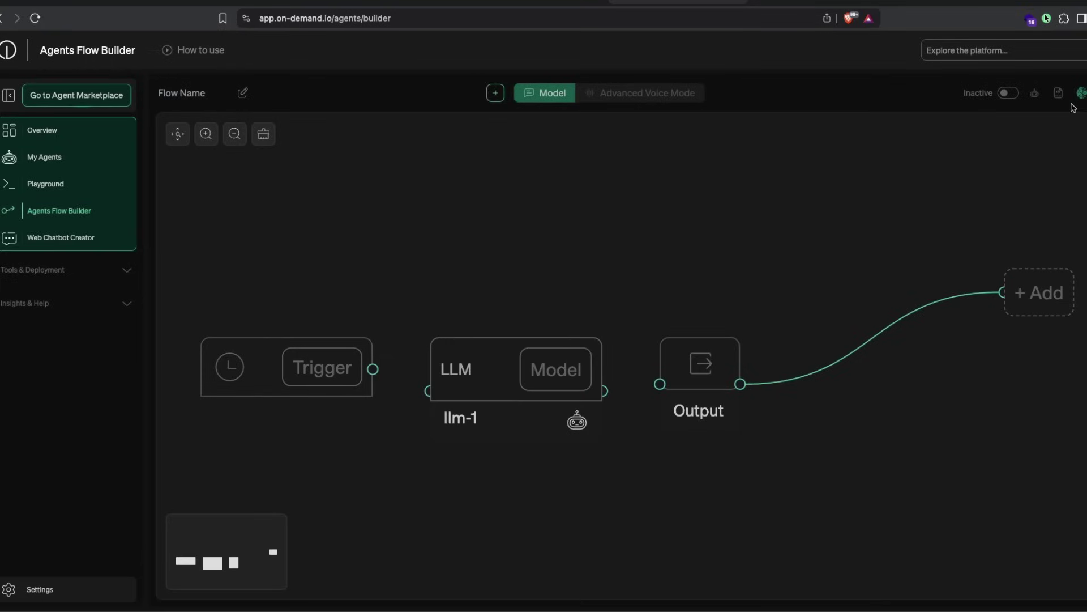
scroll(835, 466, down, 5)
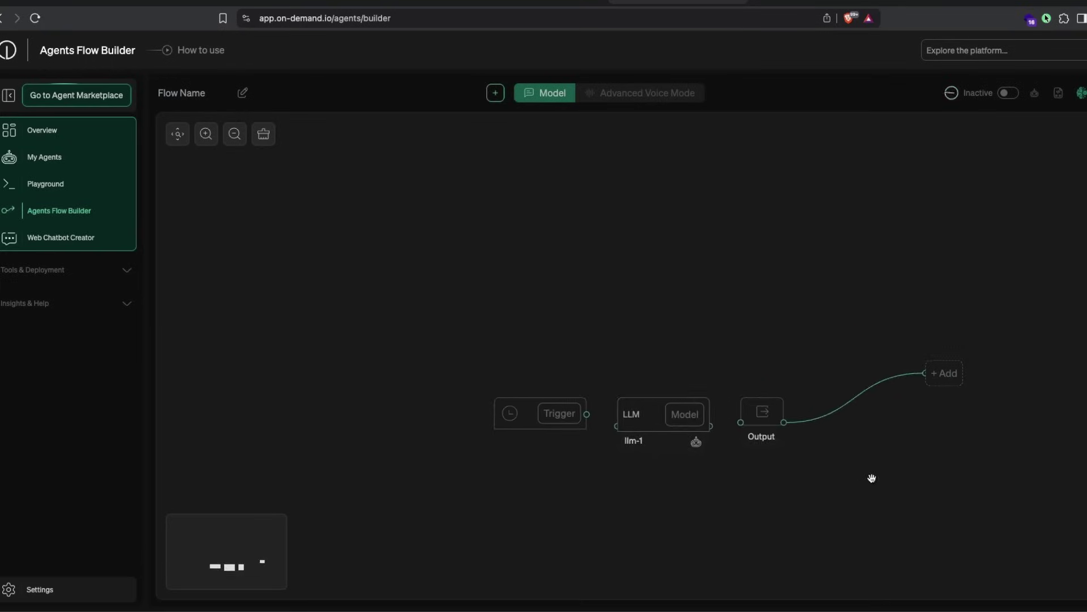
drag(872, 476, 755, 389)
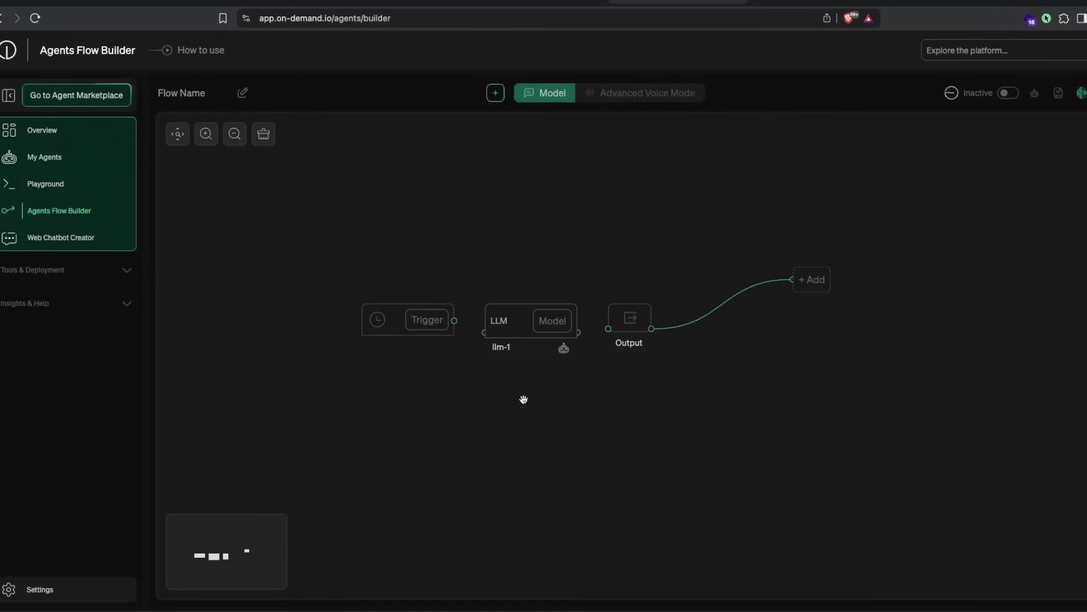
click(548, 322)
click(729, 410)
click(807, 279)
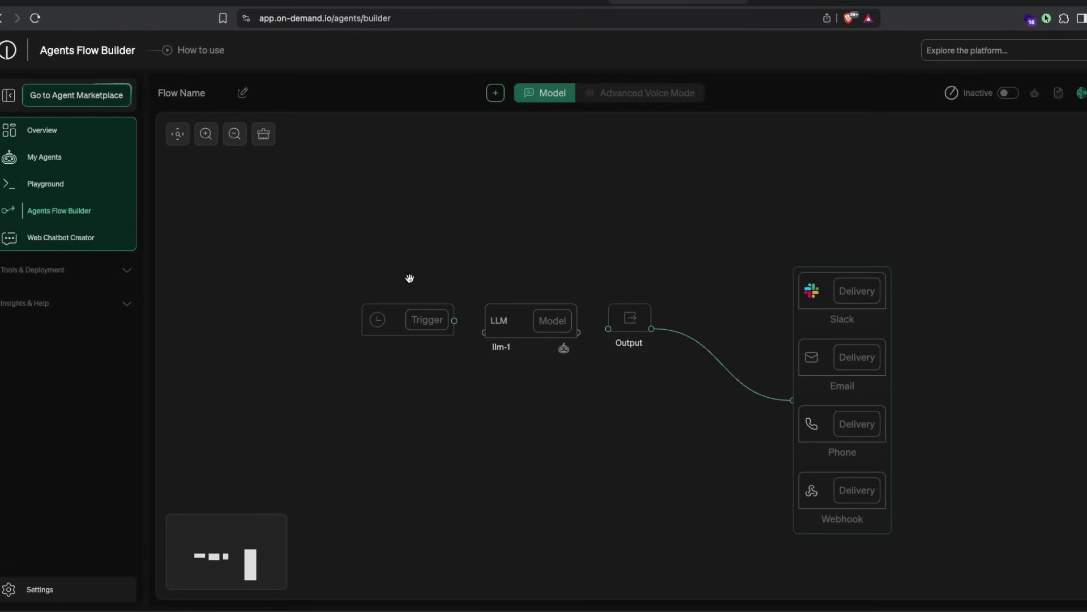
- Set the Trigger node to a Cron trigger, Basic type, running every 5 minutes
click(432, 321)
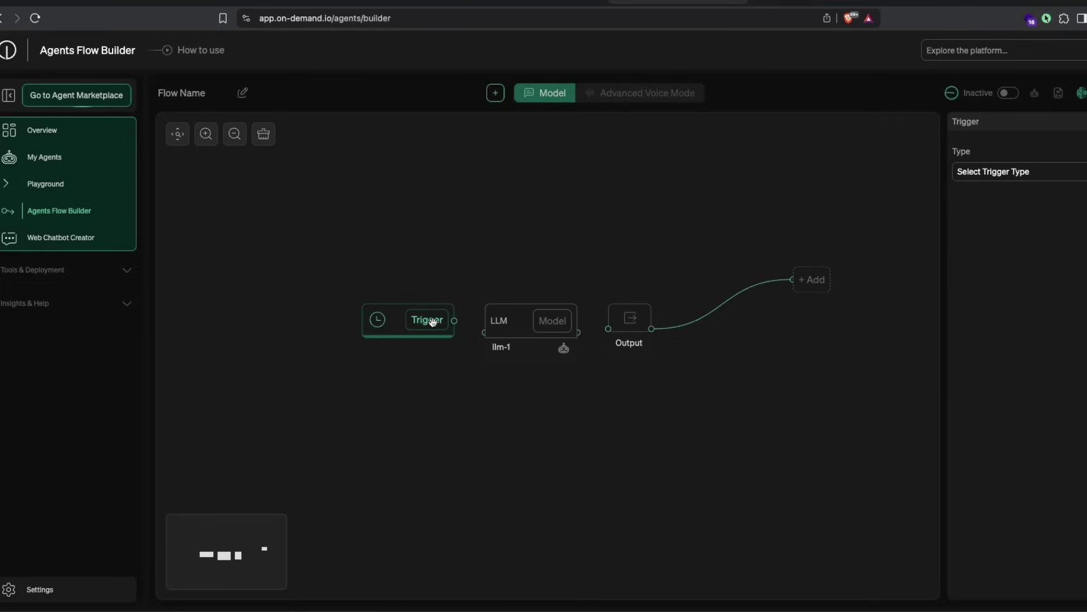
click(1045, 171)
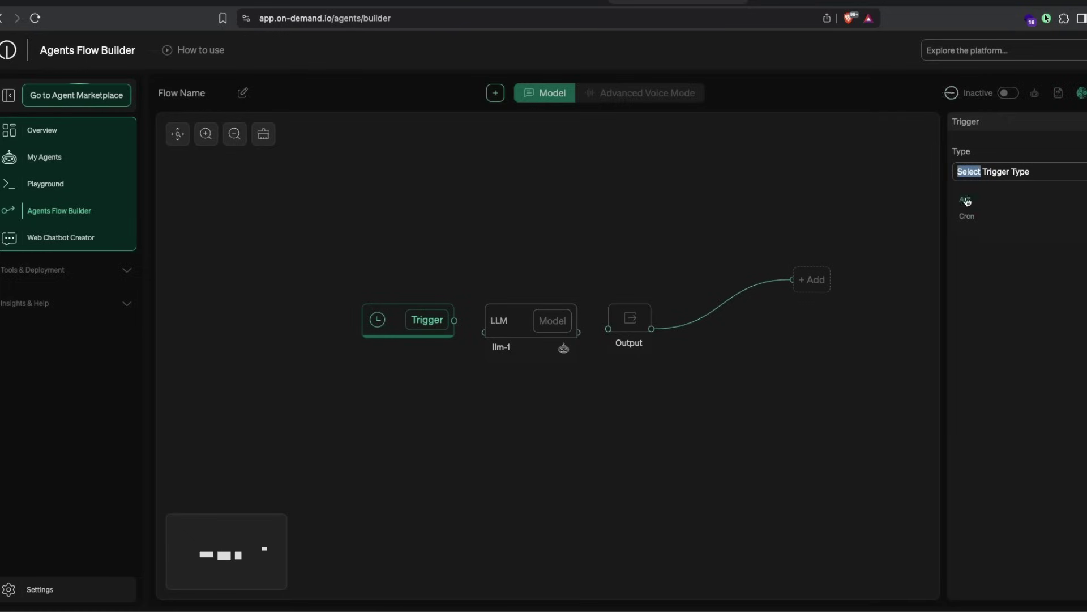
click(967, 216)
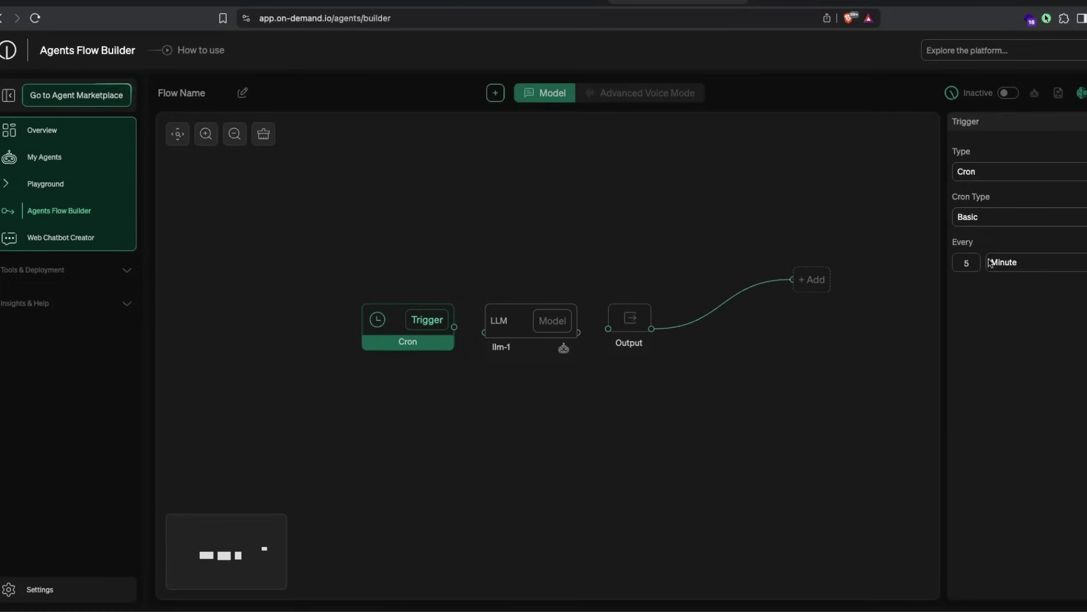
click(979, 222)
click(969, 244)
click(996, 266)
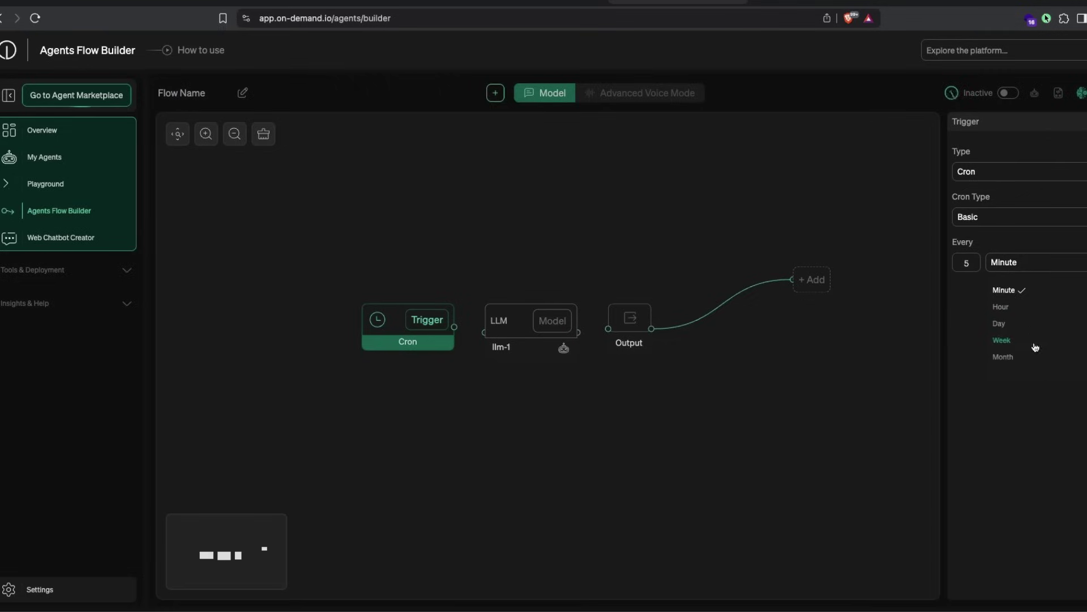
click(1038, 457)
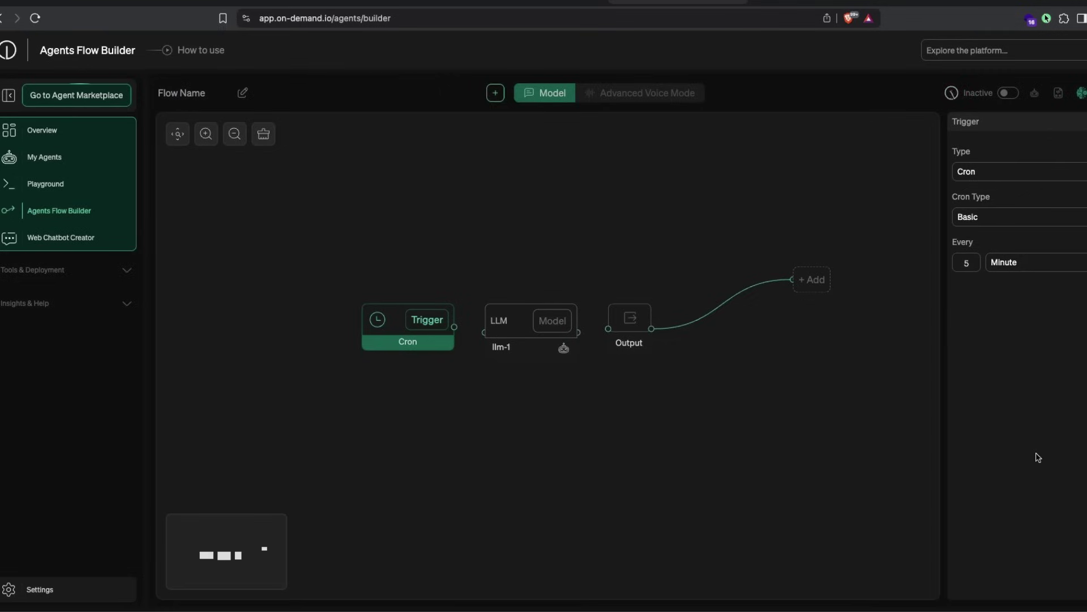